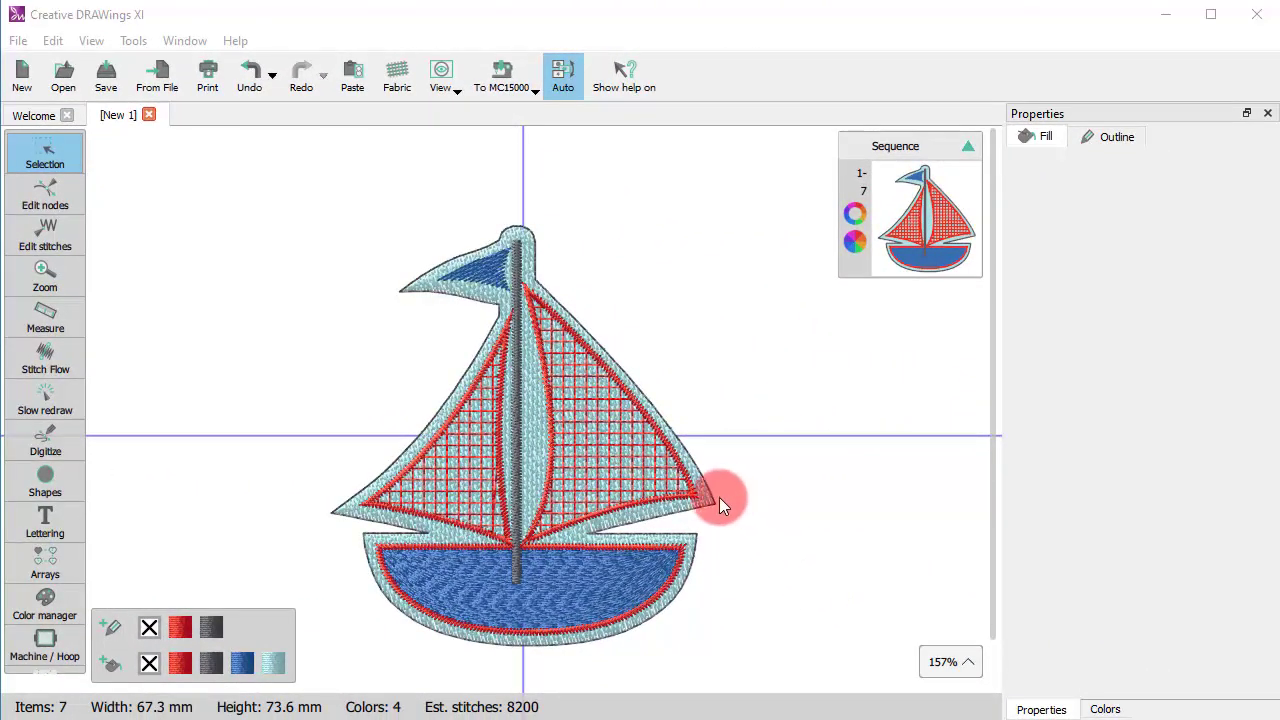
Step: Give the sailboat's light-blue backing an Applique fill, drag it aside to inspect, then undo the move
click(710, 503)
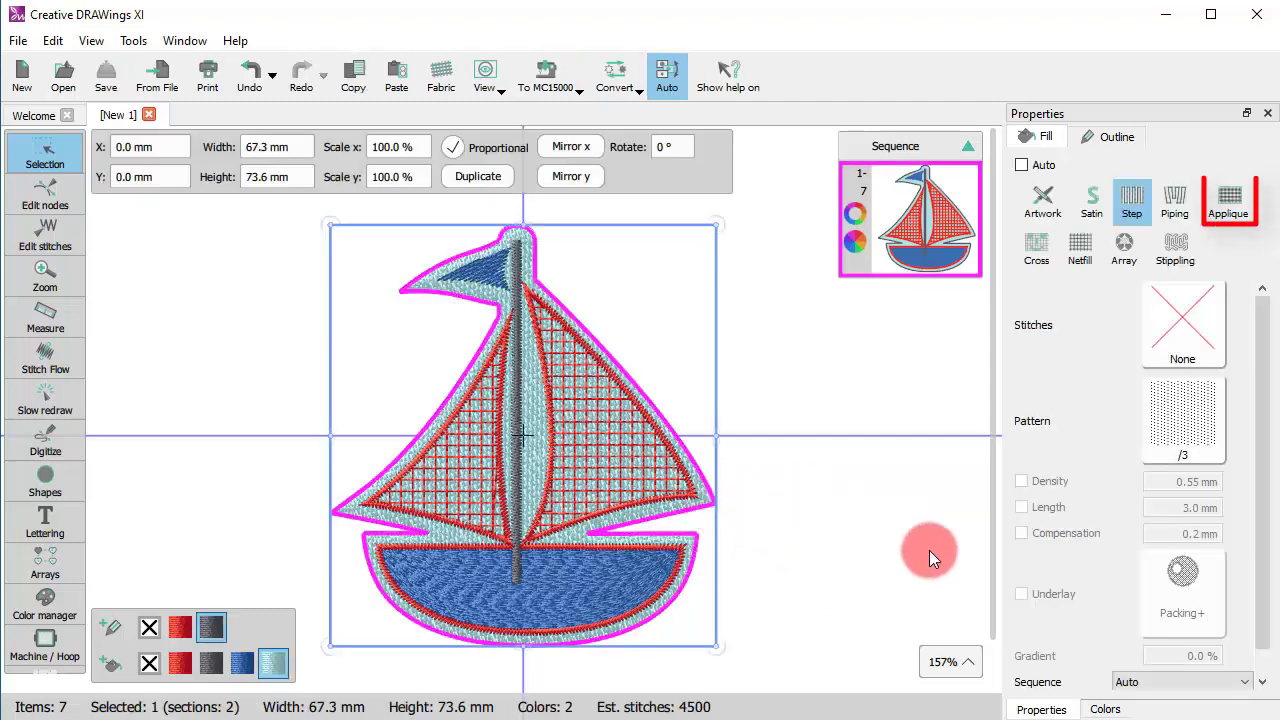
click(1222, 205)
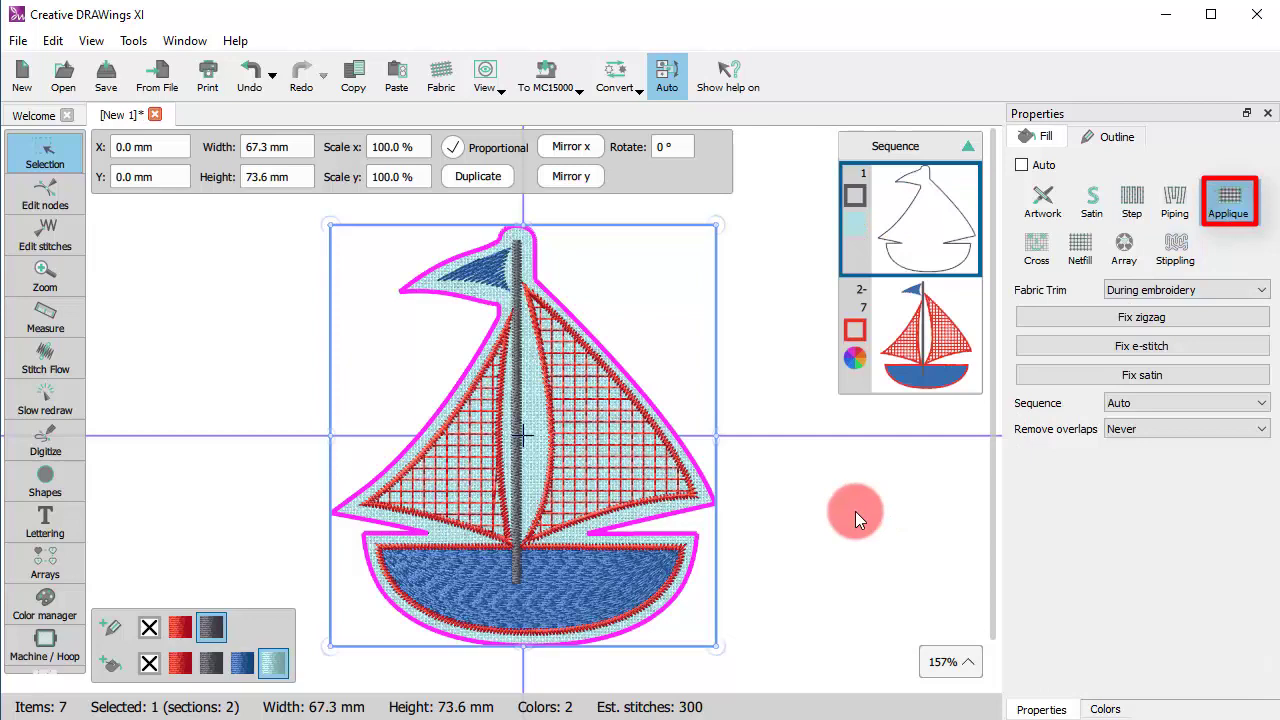
drag(689, 510, 889, 504)
scroll(385, 543, down, 3)
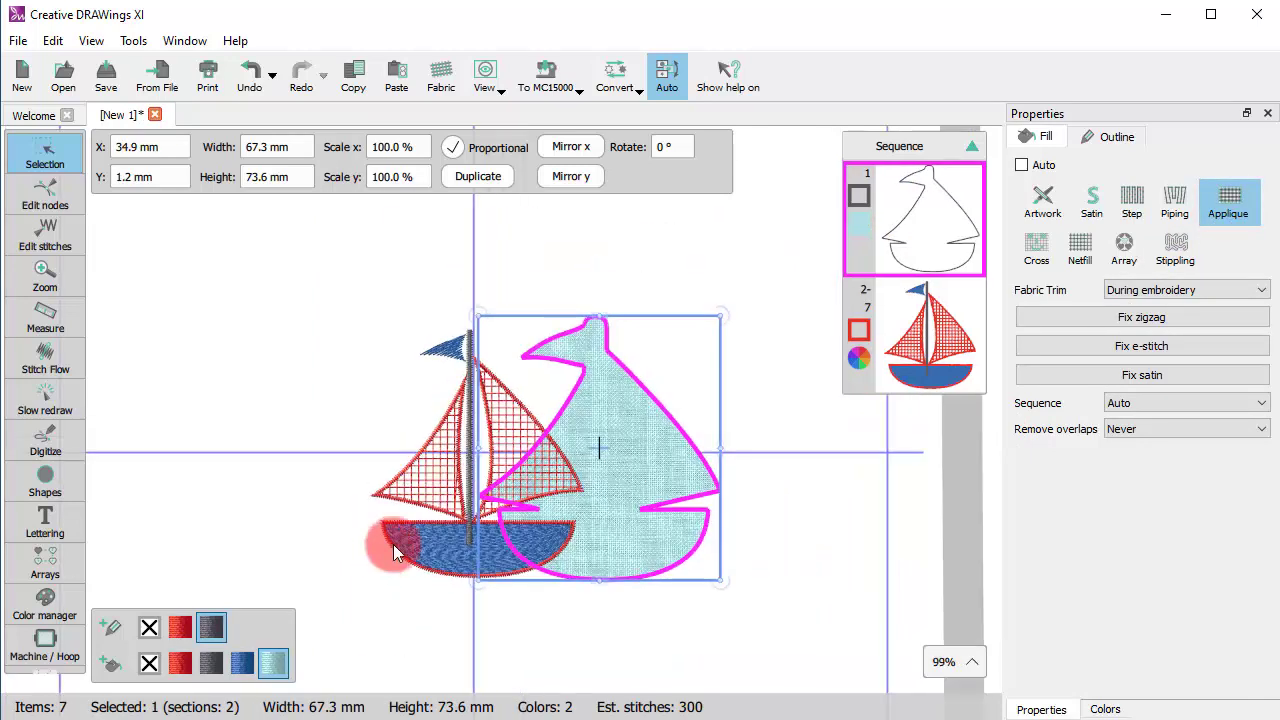
scroll(657, 423, up, 4)
drag(651, 523, 797, 518)
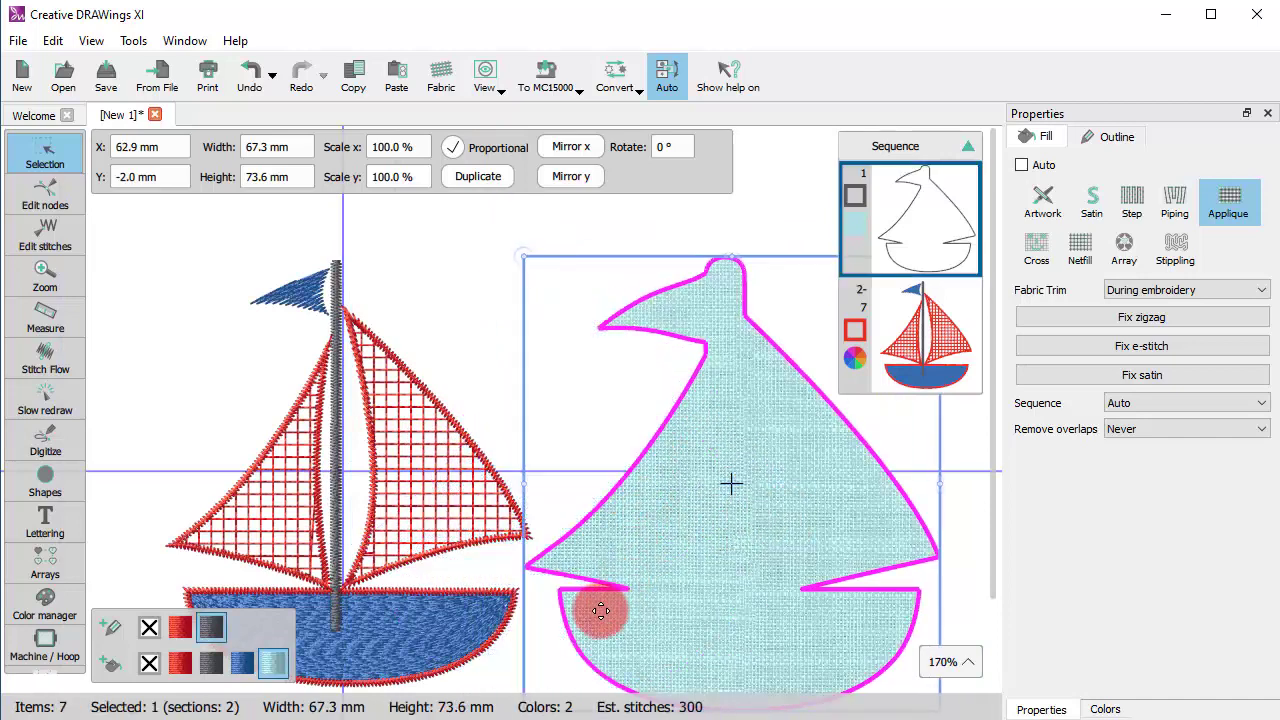
scroll(438, 511, down, 2)
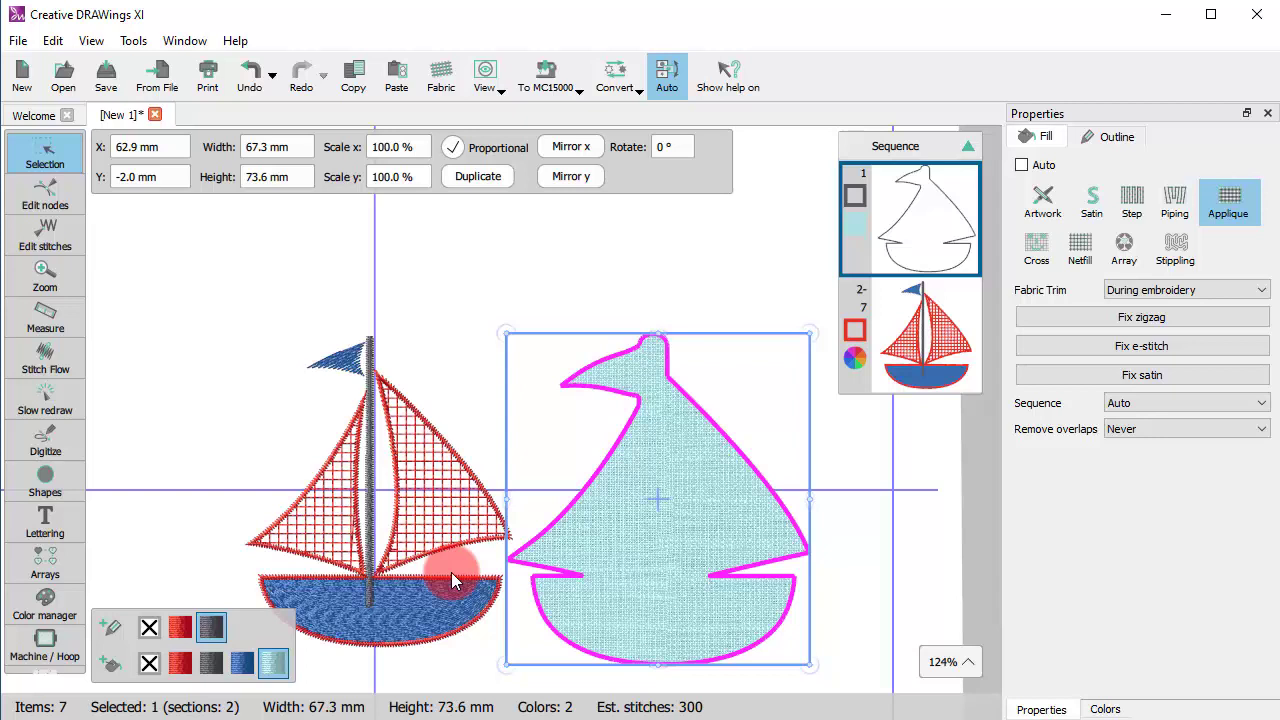
key(ctrl+z)
key(ctrl+z)
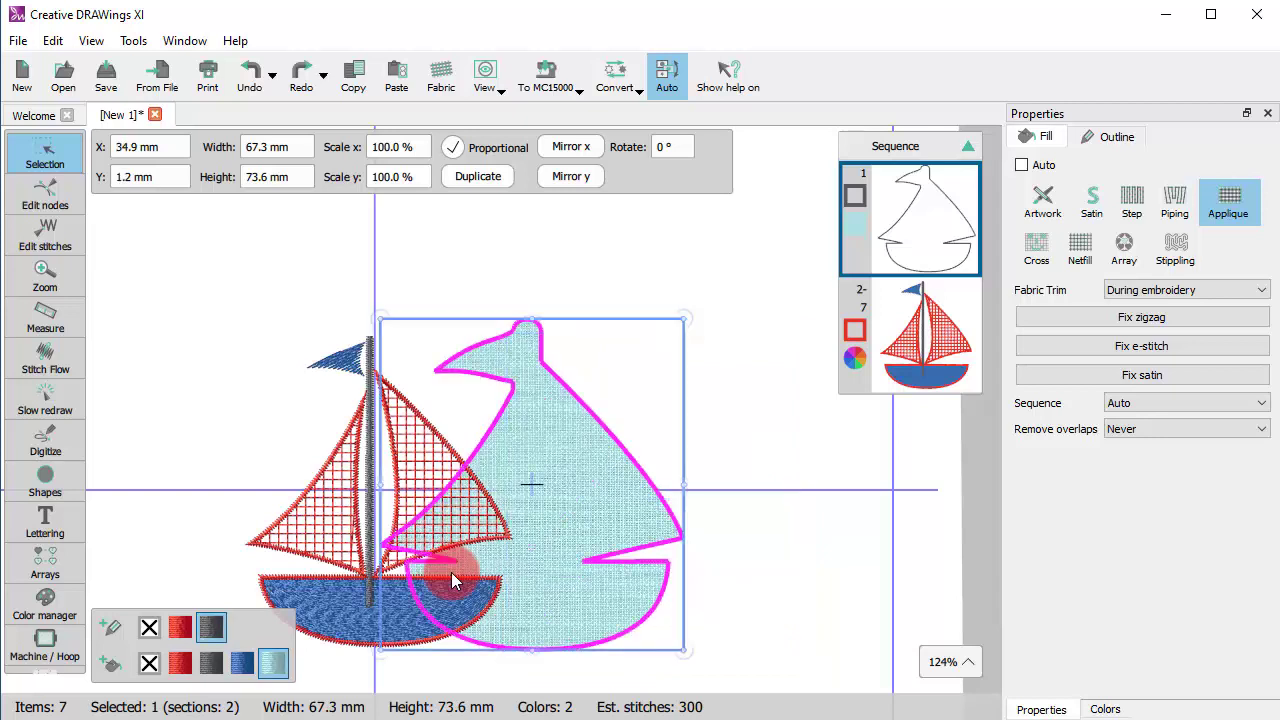
Step: Run the Slow redraw preview, playing, rewinding and stepping until the placement line reaches the mast
click(73, 400)
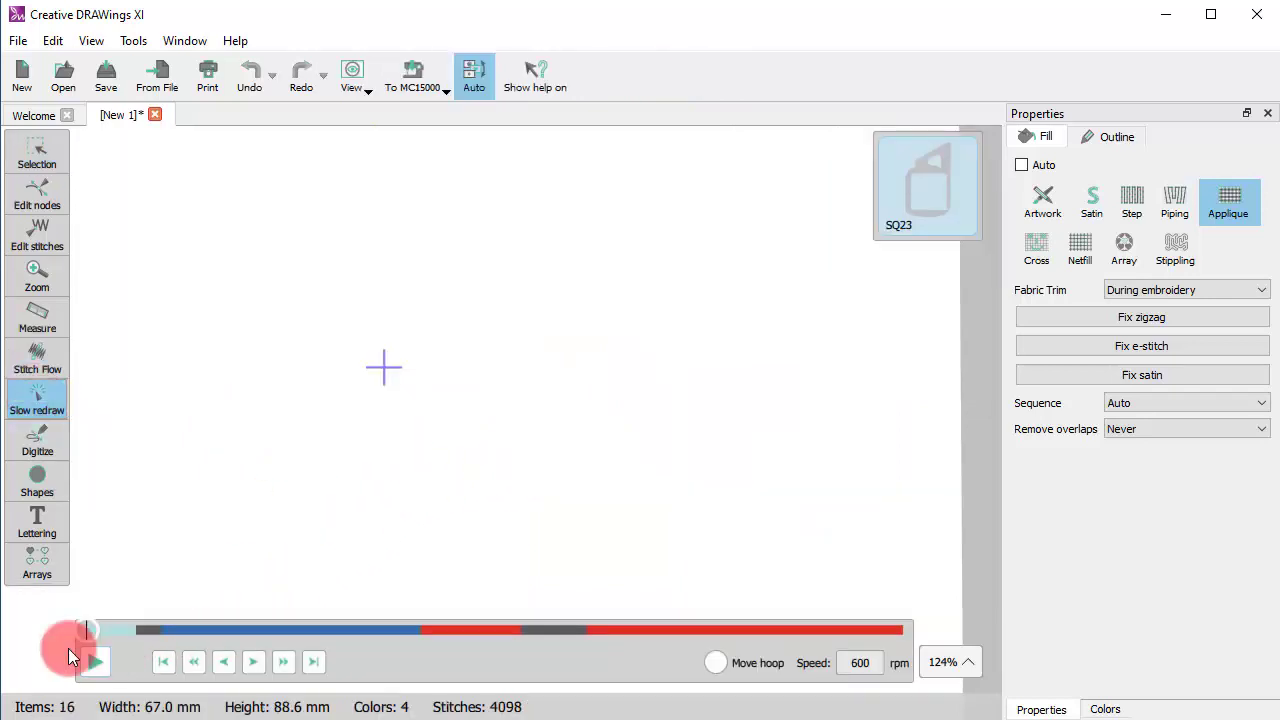
click(98, 663)
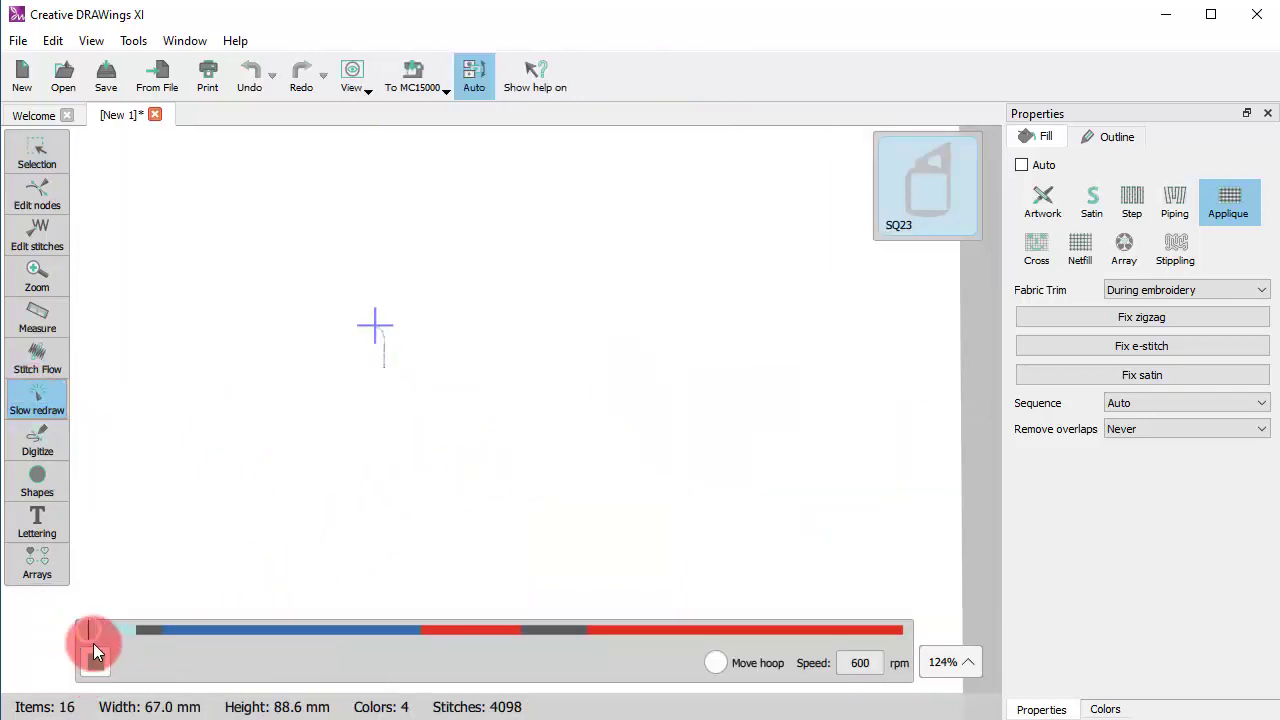
click(86, 631)
click(98, 664)
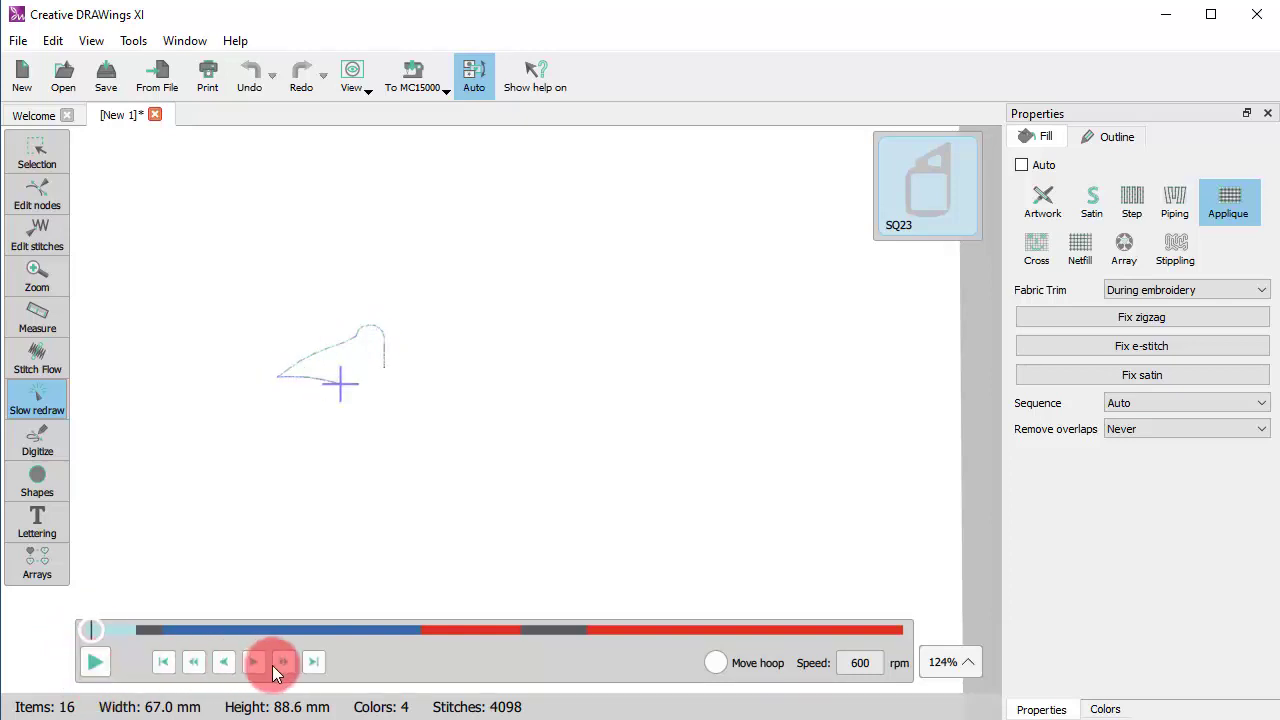
click(285, 663)
scroll(362, 460, down, 2)
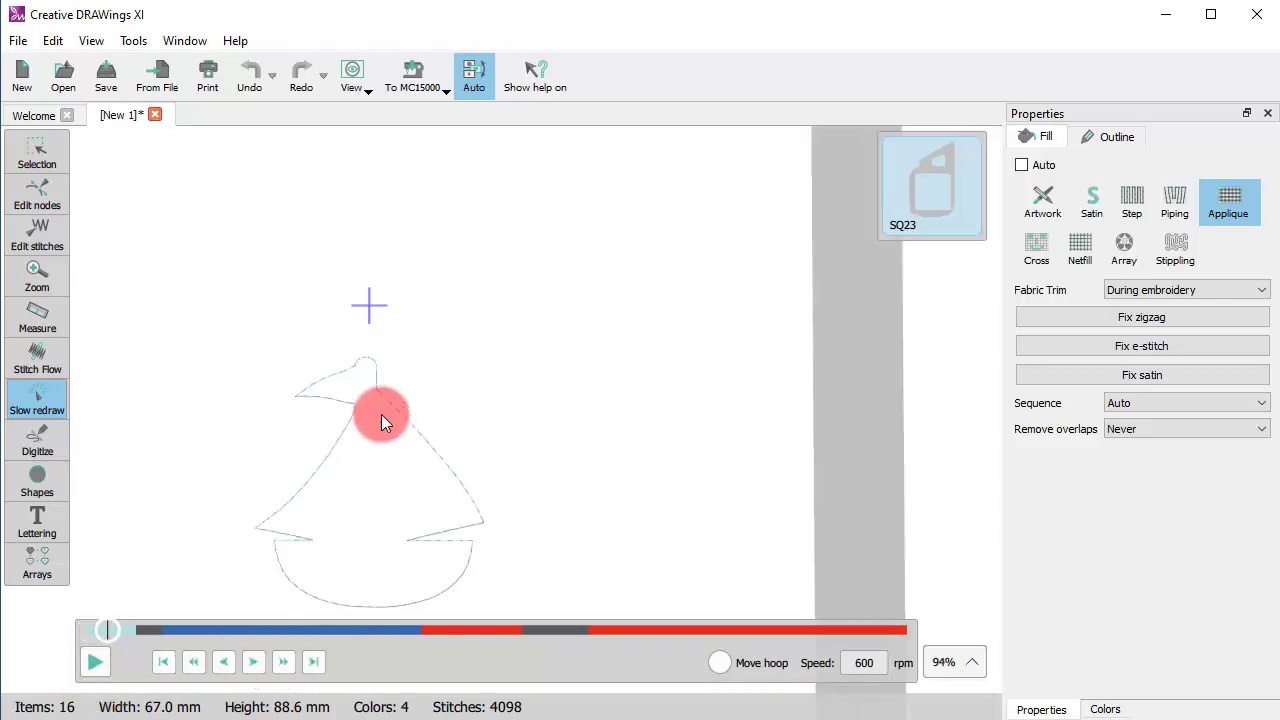
scroll(354, 464, up, 2)
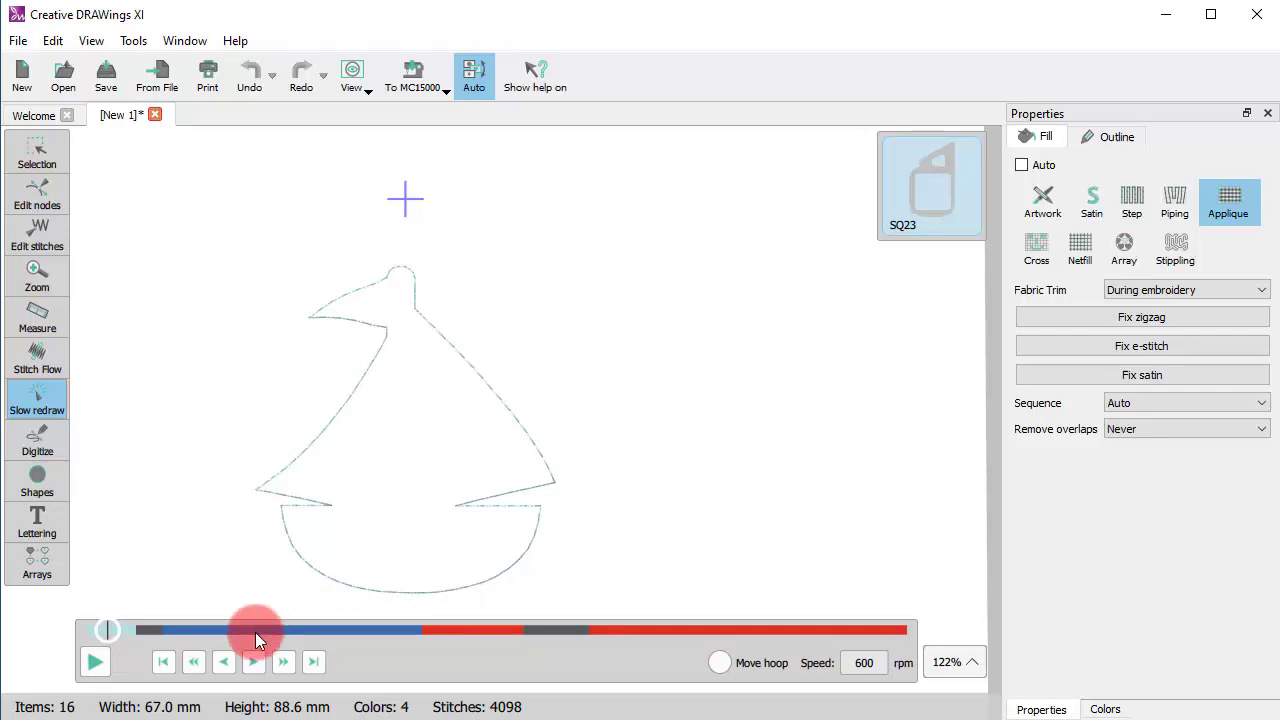
click(91, 664)
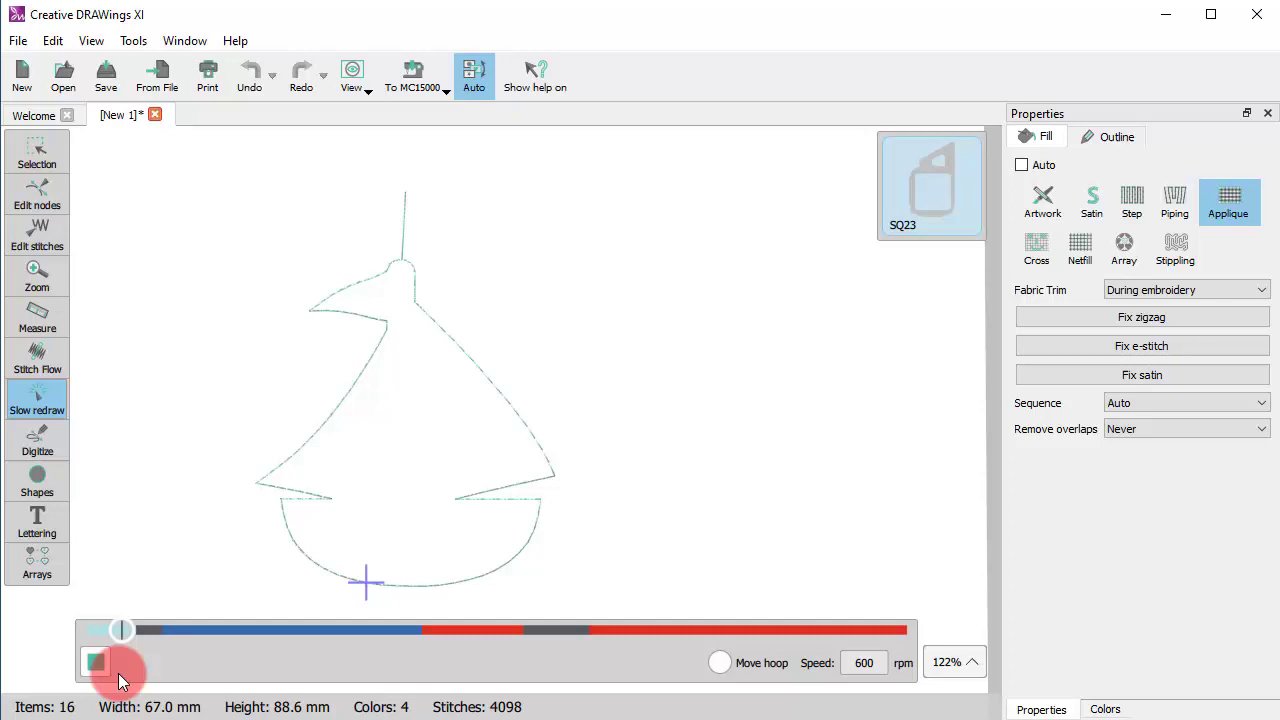
click(118, 673)
click(265, 656)
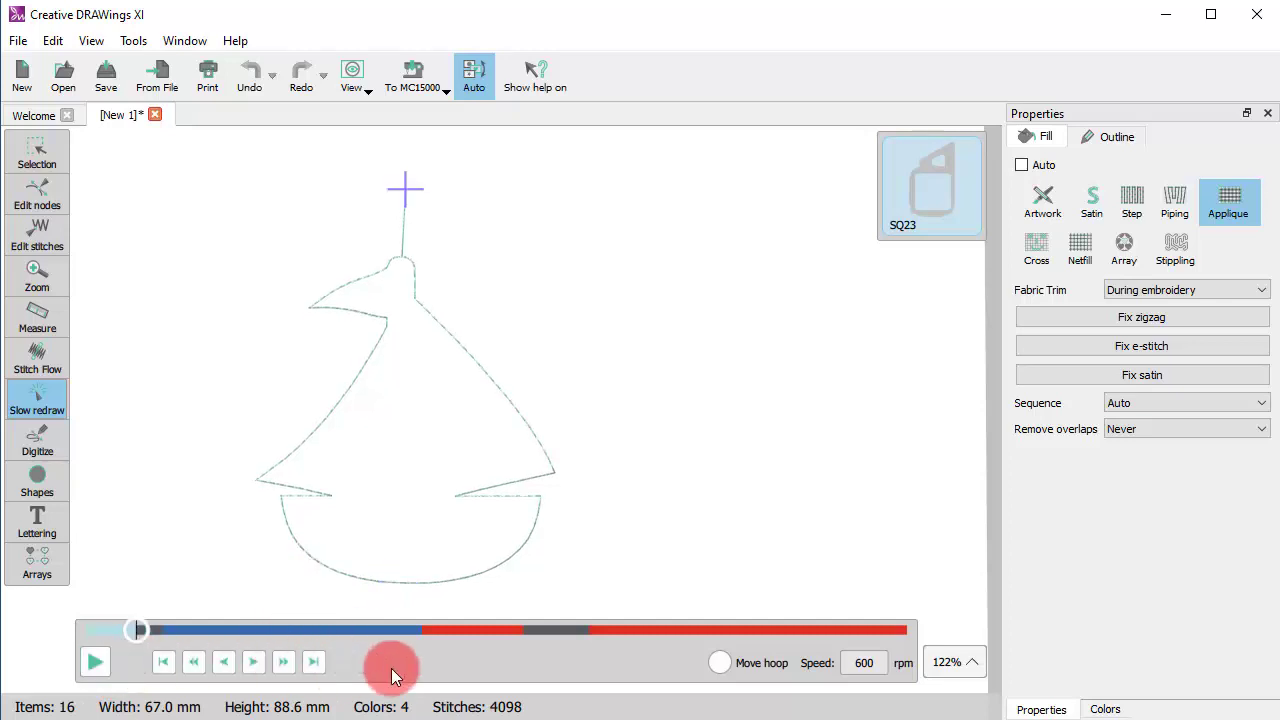
click(92, 659)
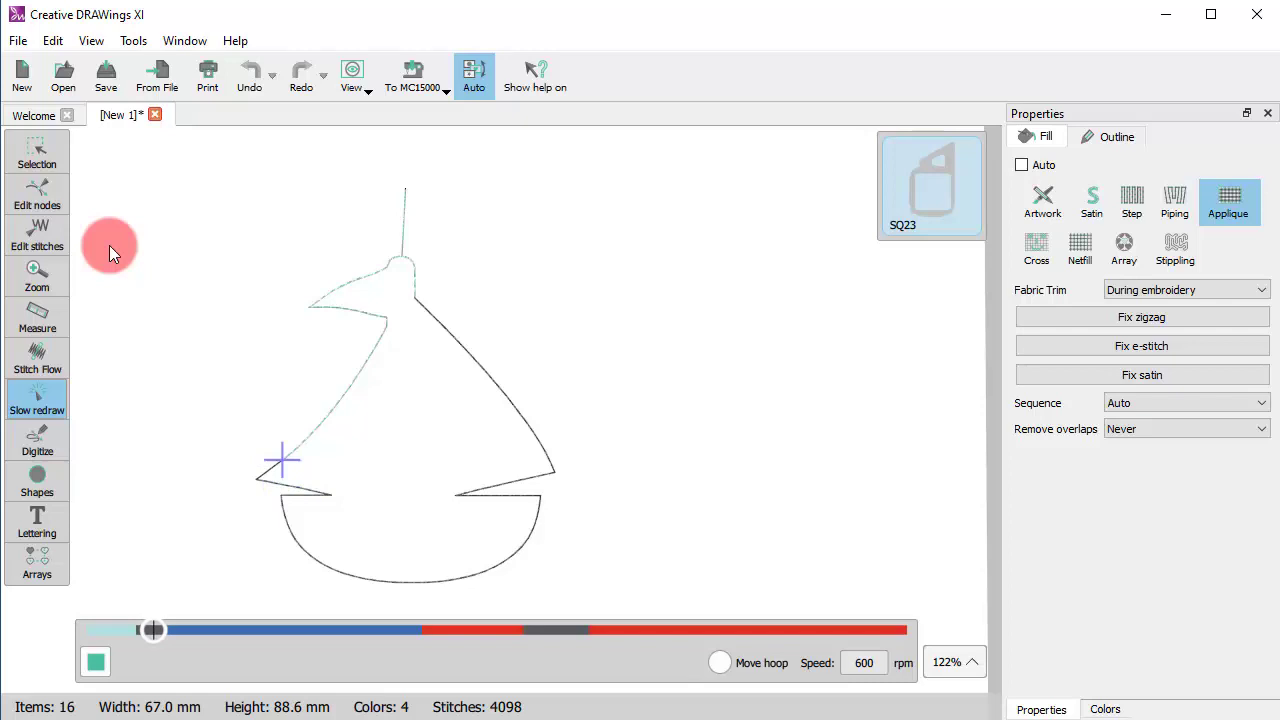
Step: Return to Selection and review the Fabric Trim options, keeping During embroidery
click(50, 154)
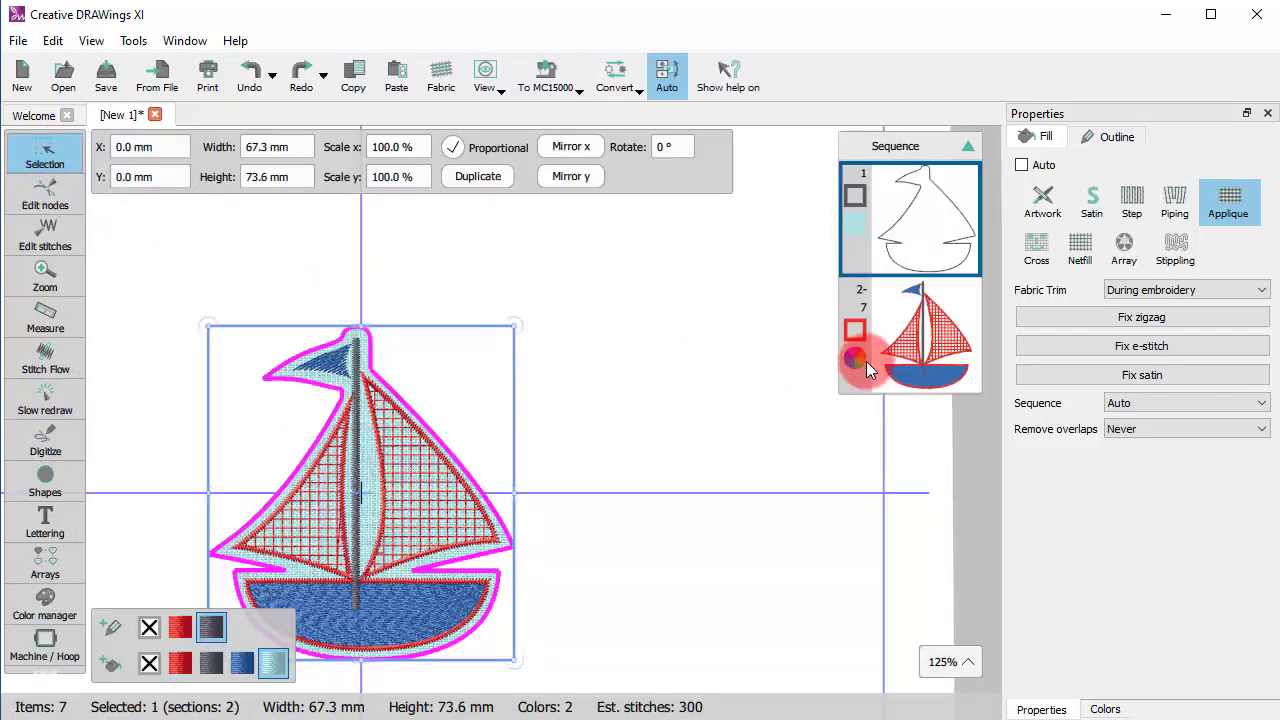
scroll(500, 486, down, 3)
scroll(337, 503, up, 3)
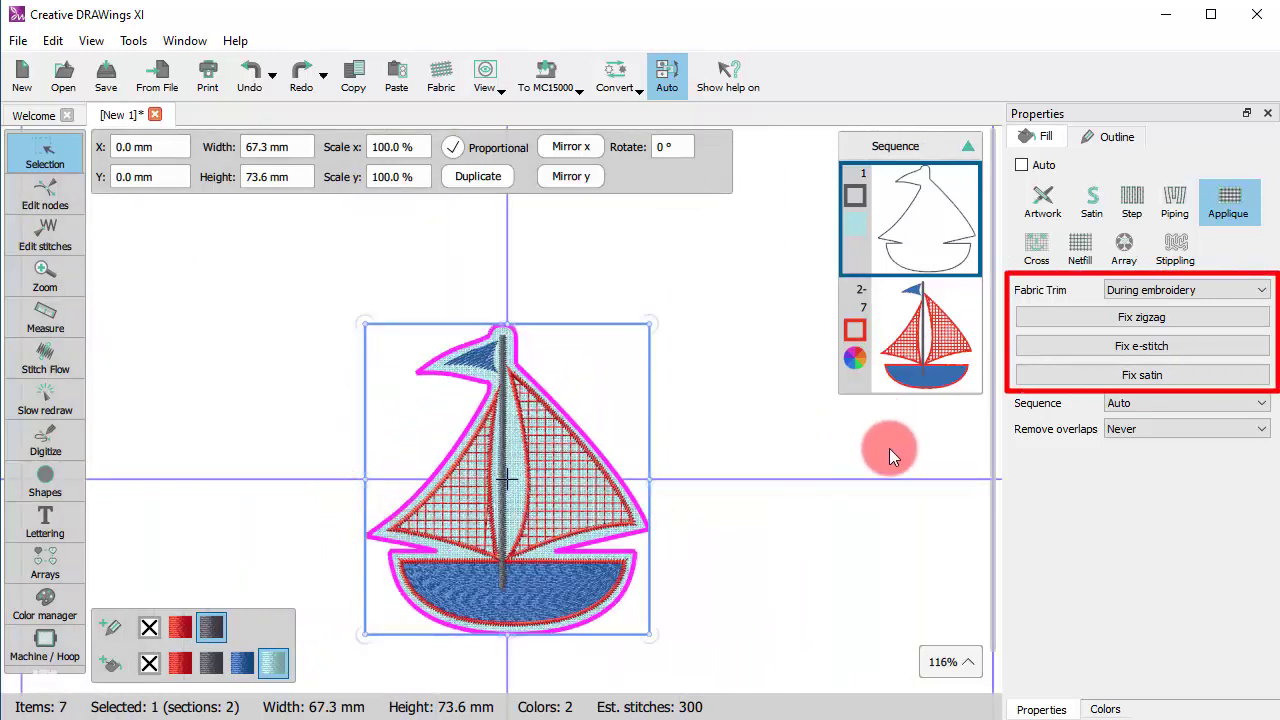
click(1185, 295)
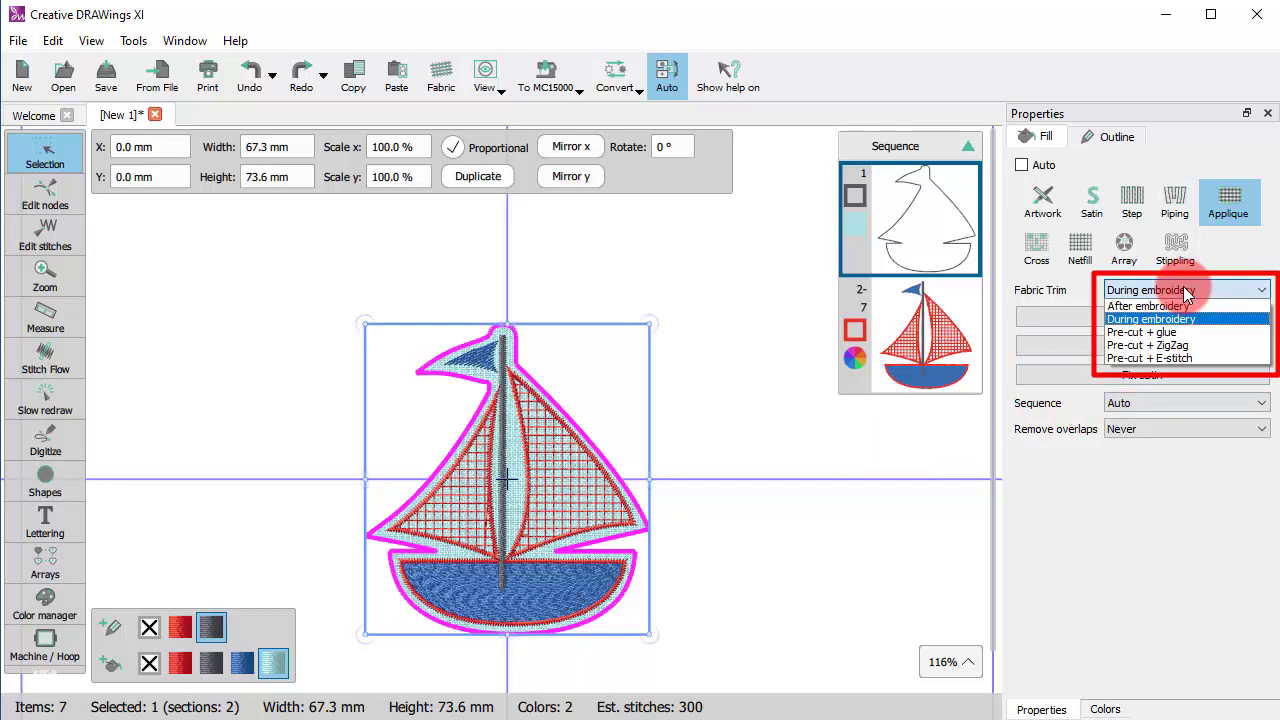
click(1171, 538)
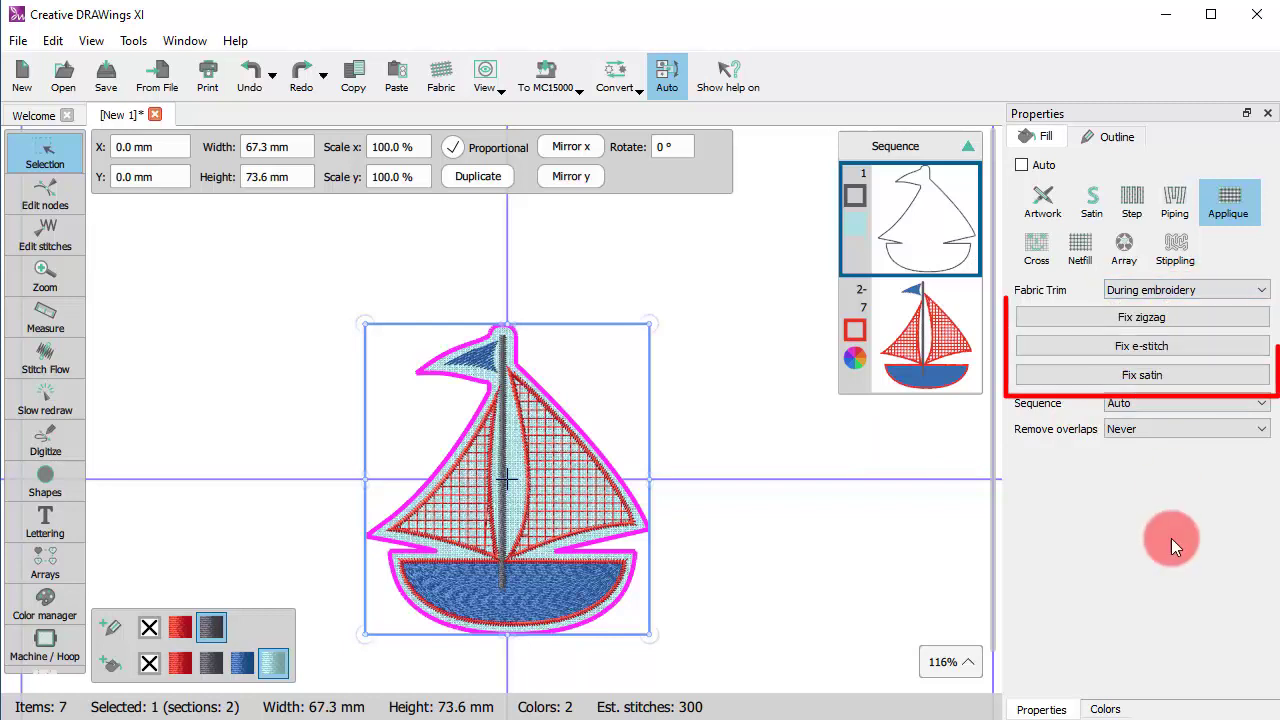
click(1133, 292)
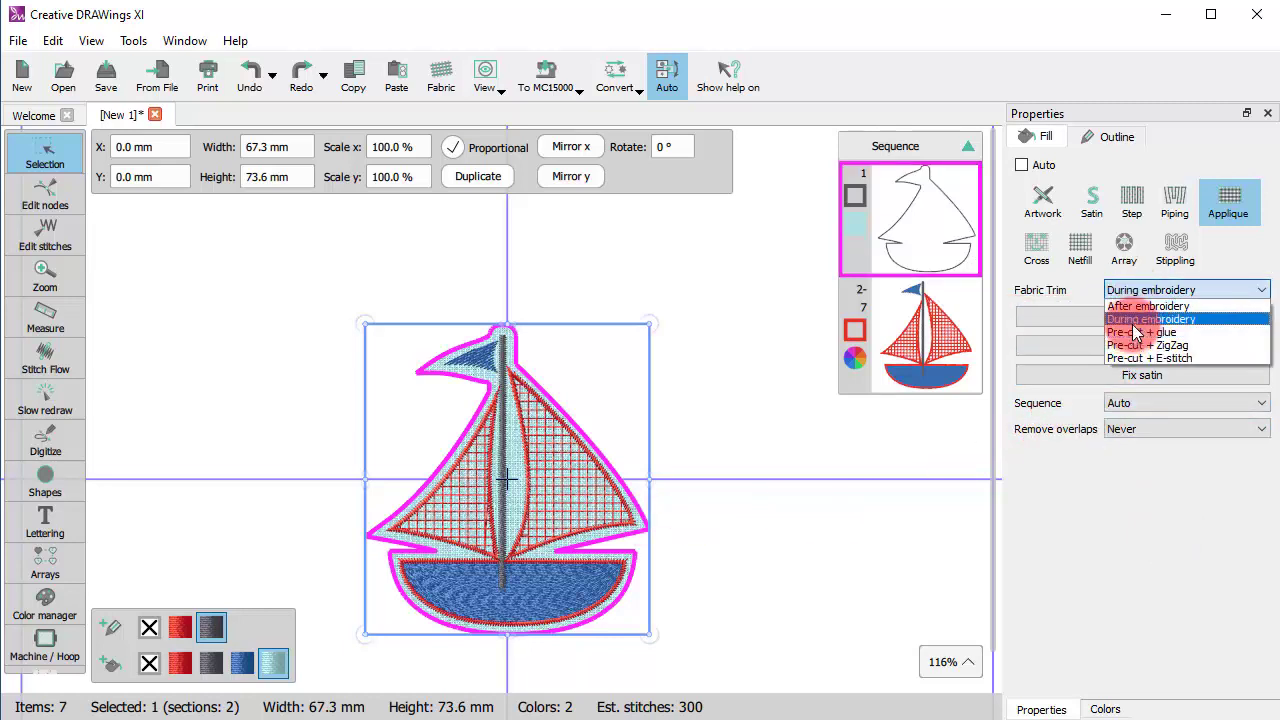
click(1057, 363)
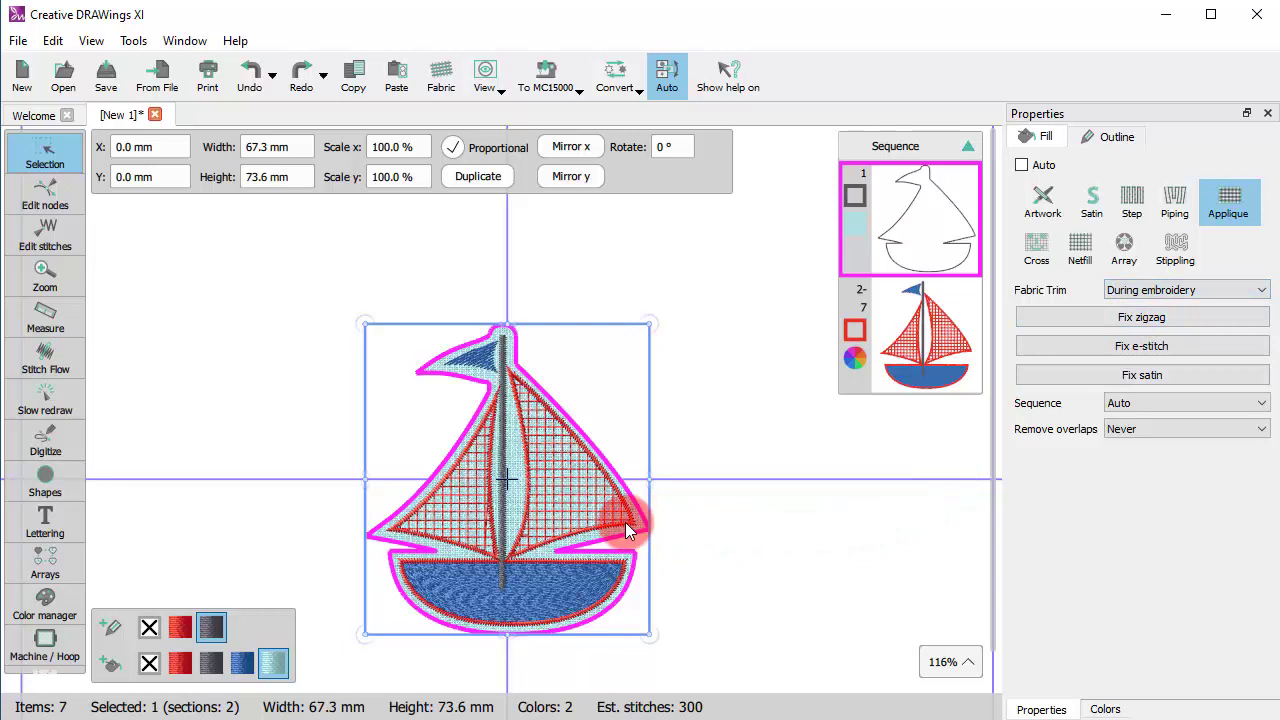
Step: Replay the Slow redraw preview up to the mast top, then reselect the sailboat applique
click(40, 404)
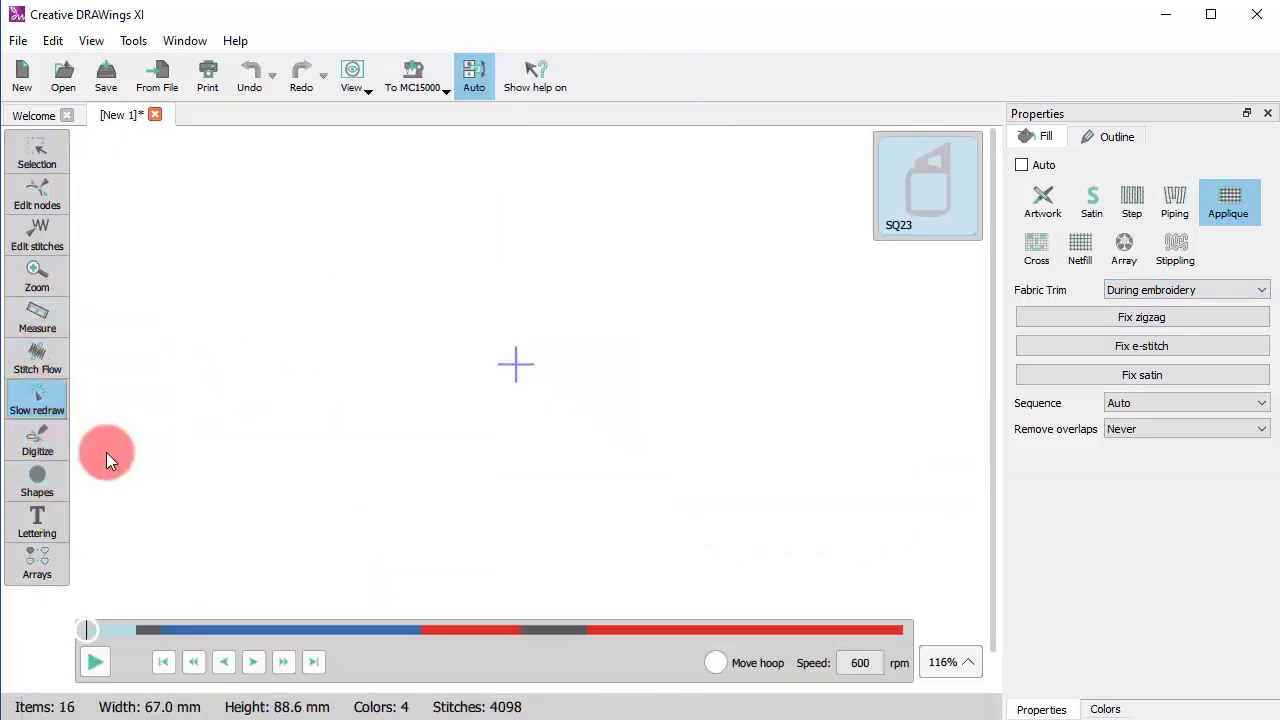
click(283, 661)
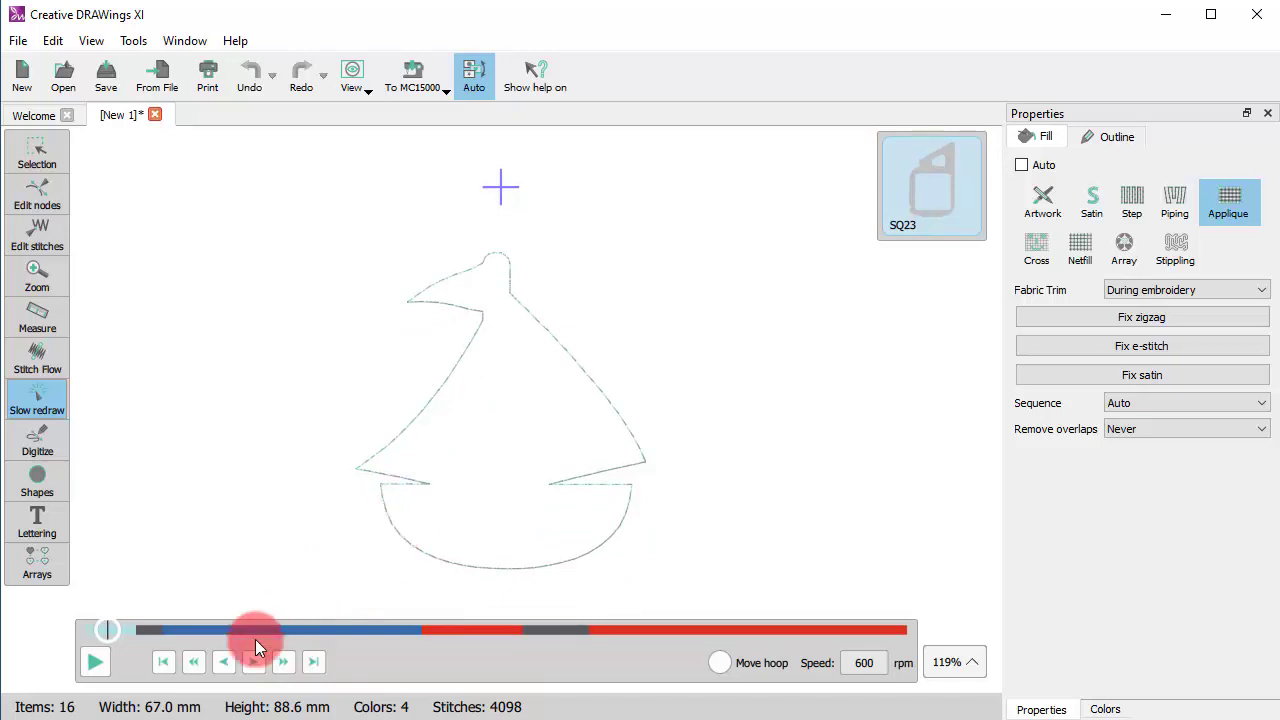
click(92, 661)
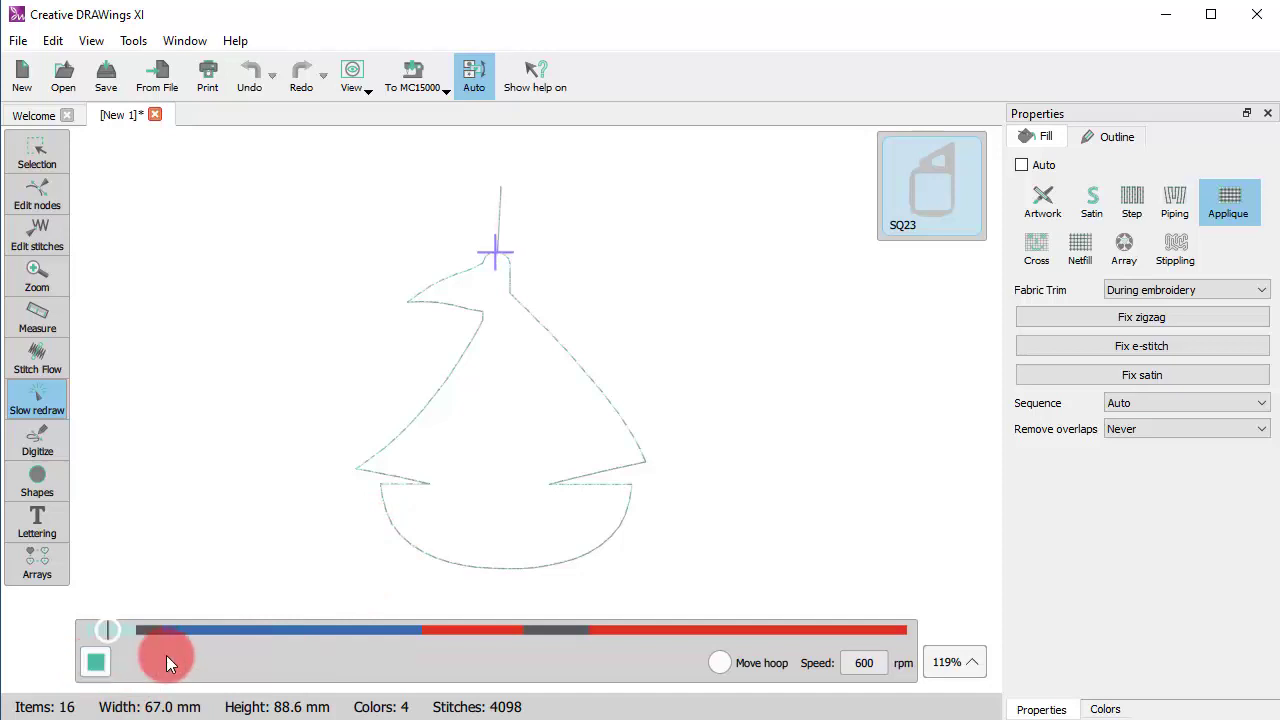
click(100, 660)
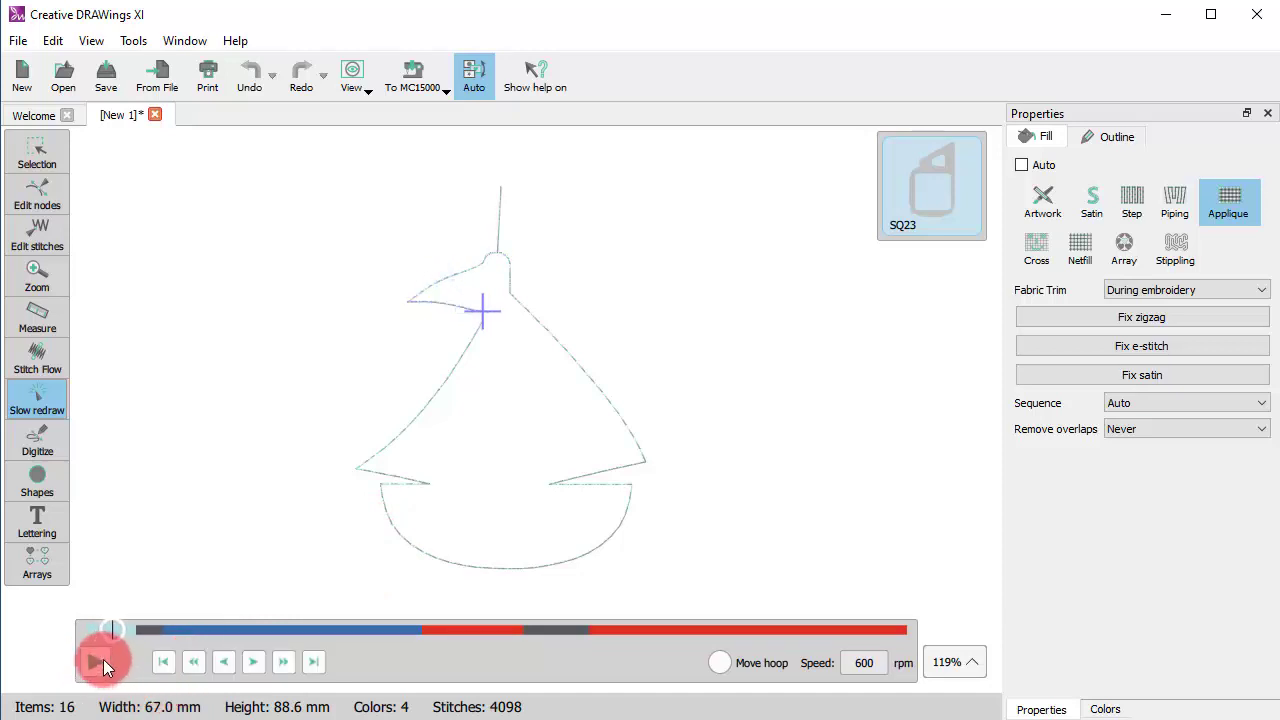
click(272, 663)
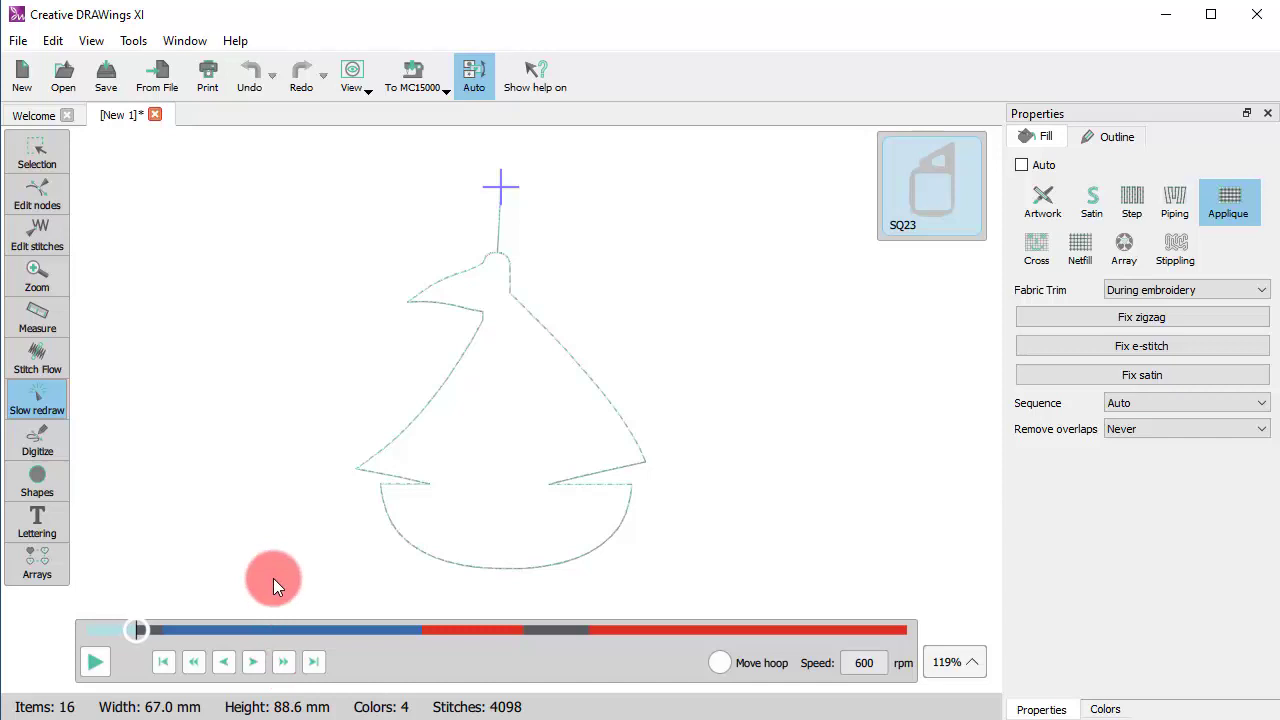
click(30, 160)
click(565, 565)
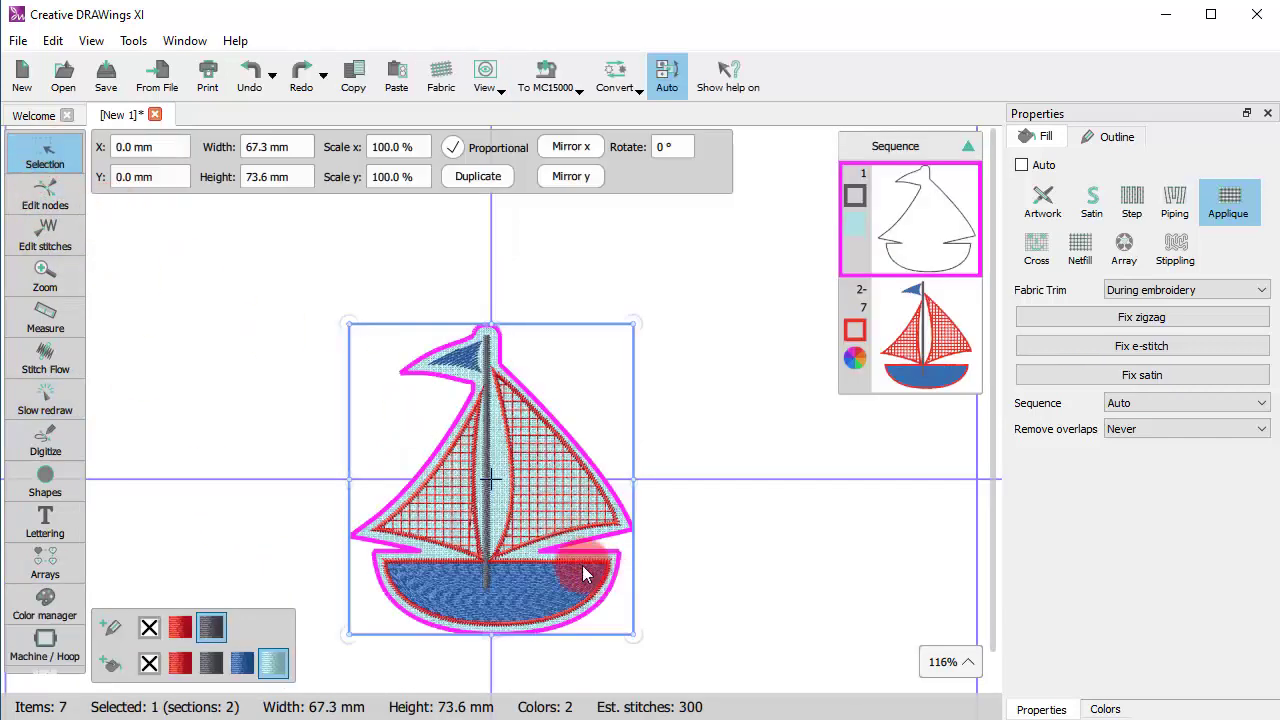
Step: Set Fabric Trim to After embroidery and step through a Slow redraw of the boat outline
click(1148, 292)
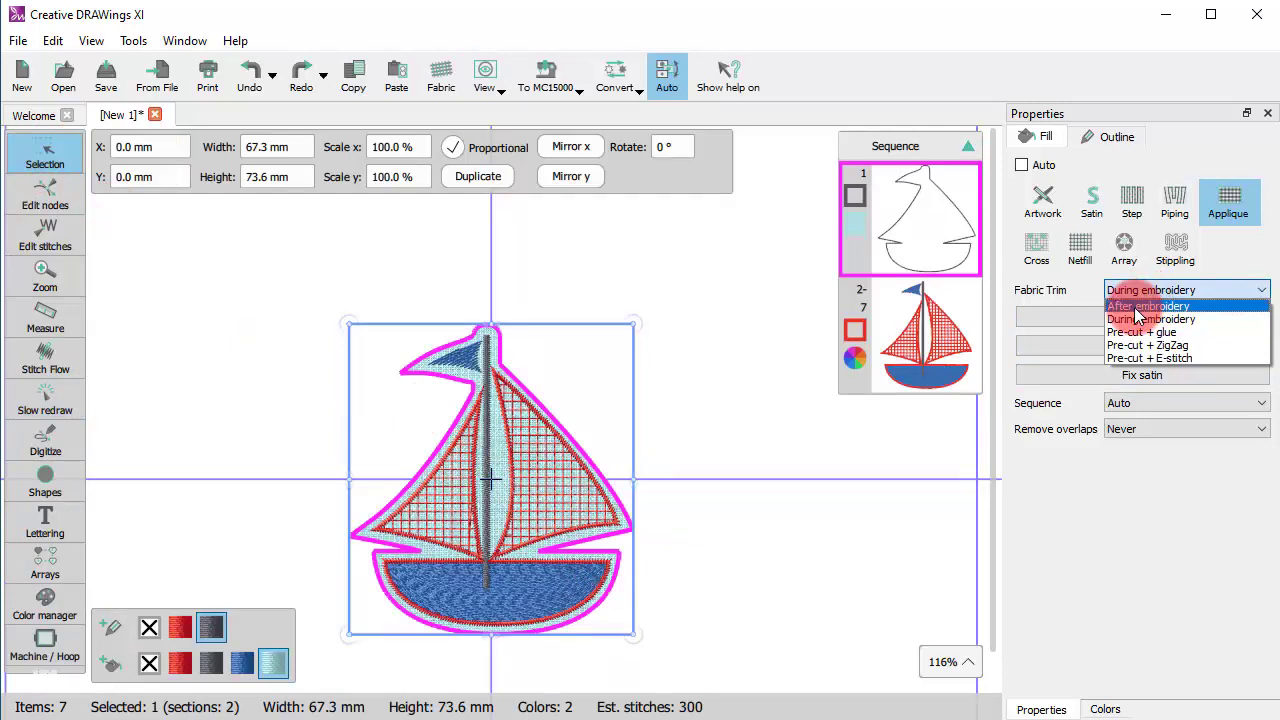
click(1140, 312)
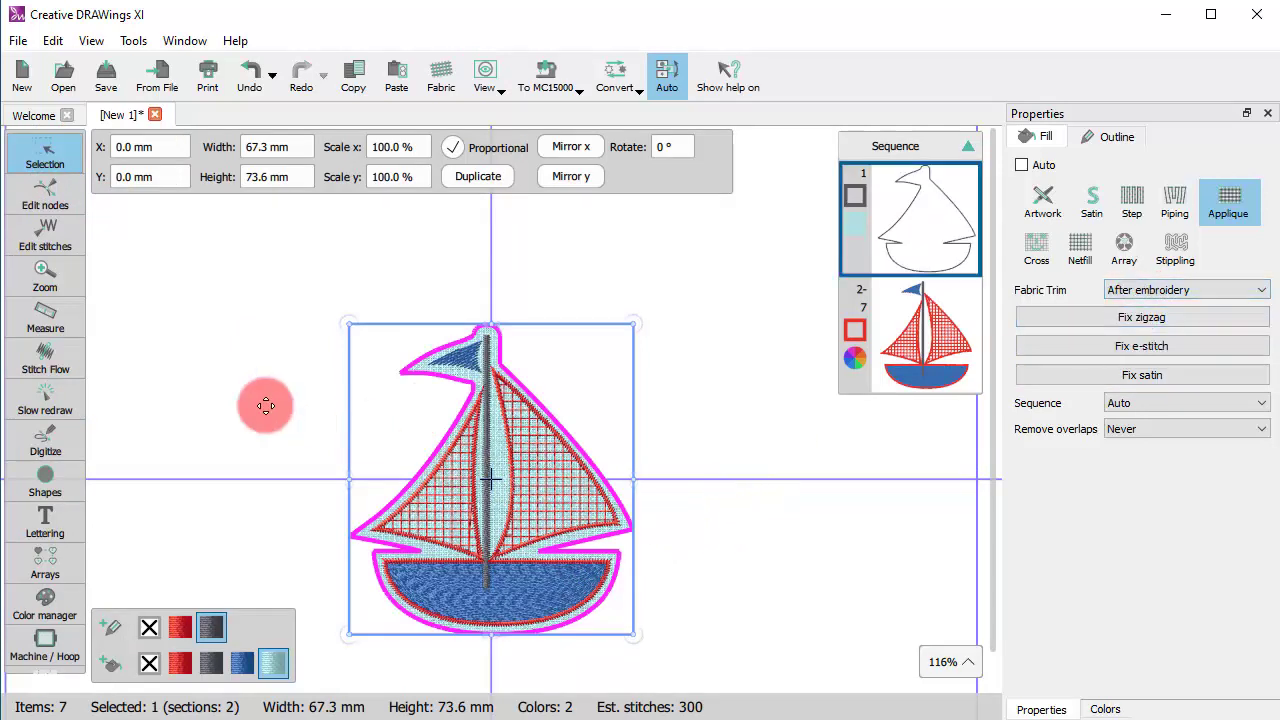
click(40, 400)
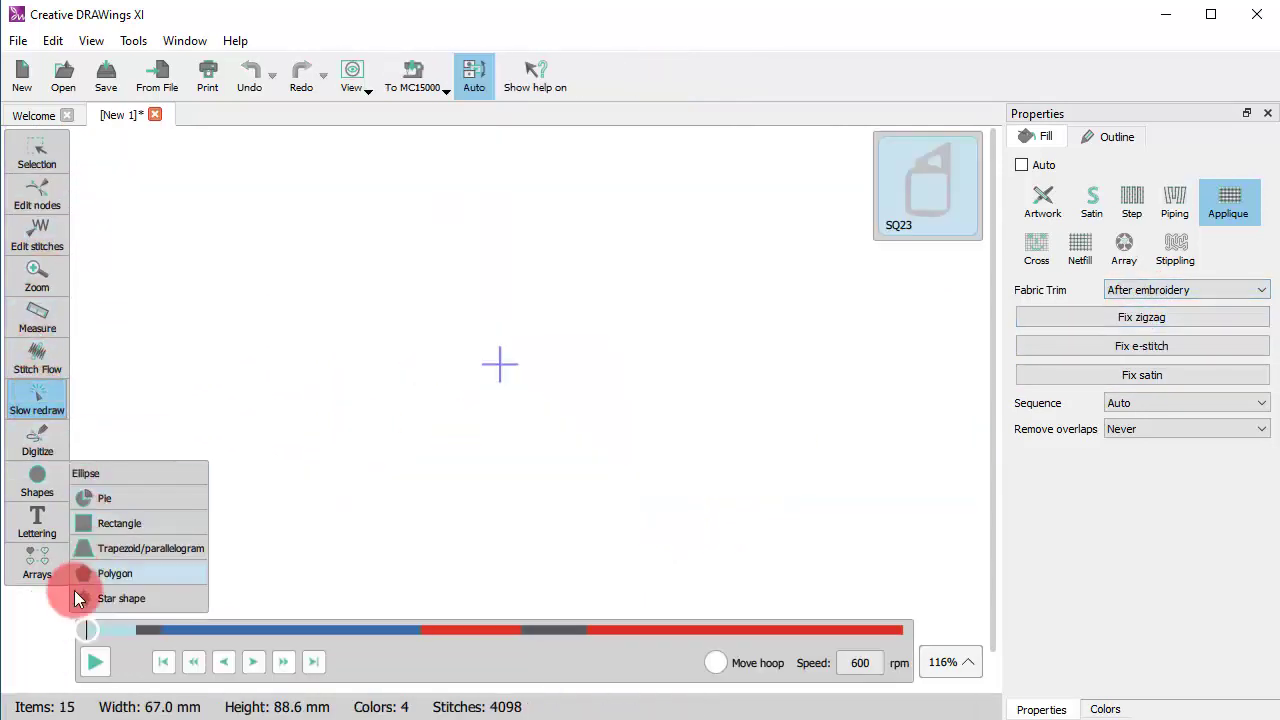
click(287, 662)
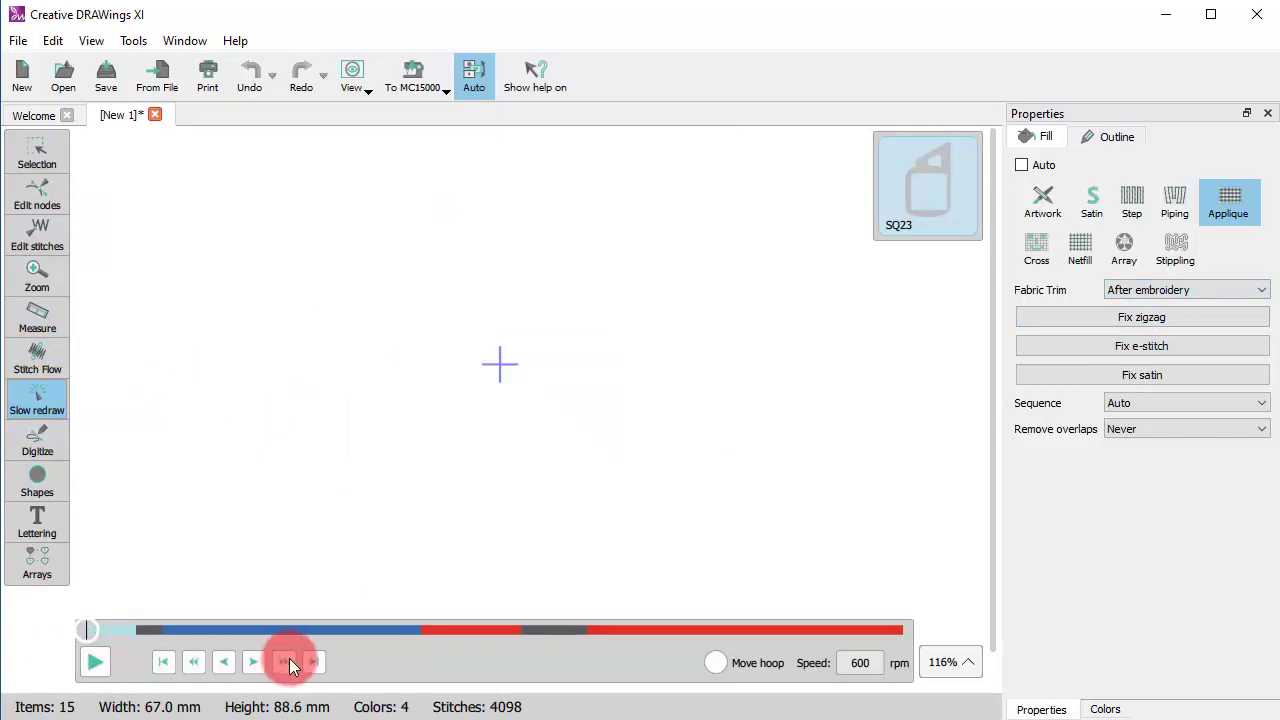
click(93, 663)
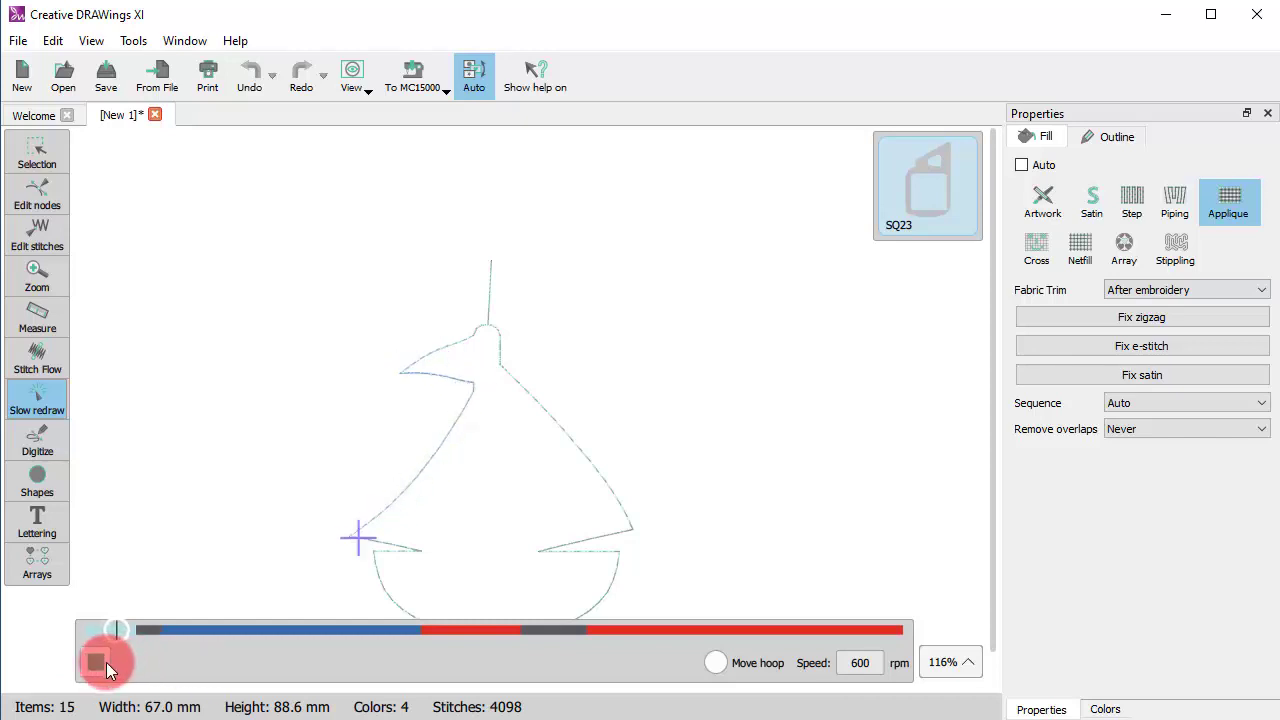
click(106, 662)
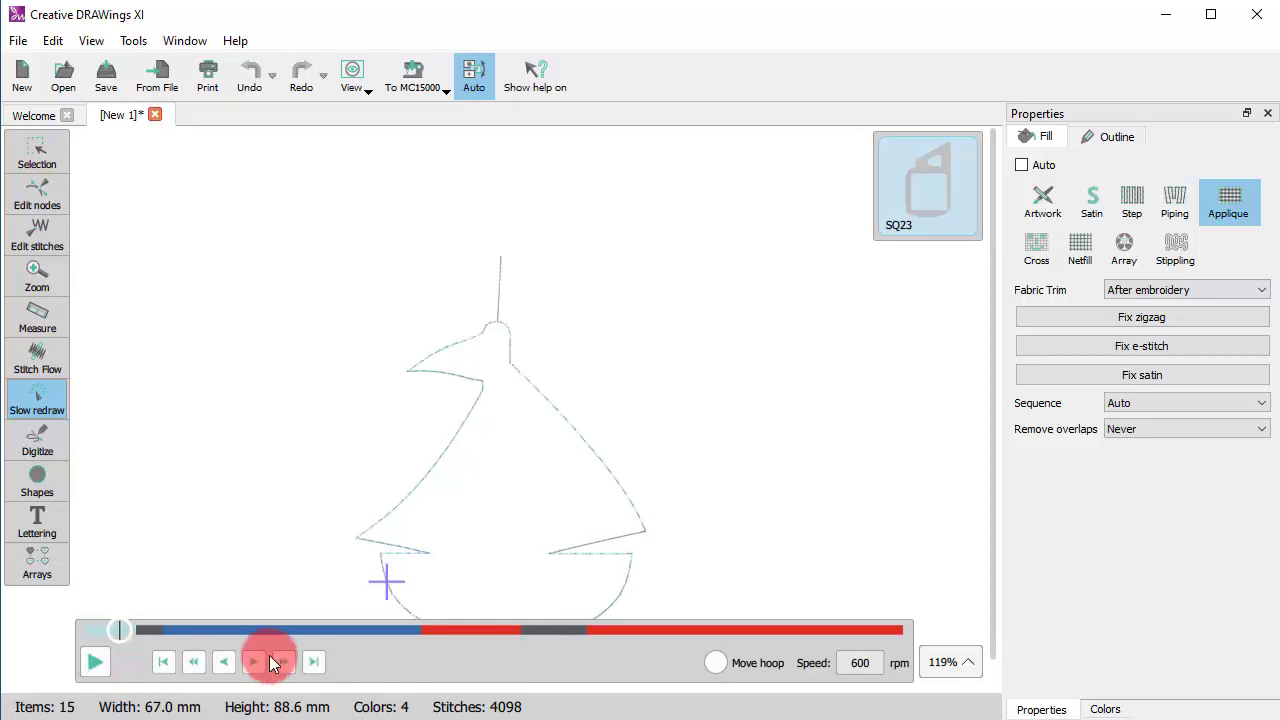
click(281, 660)
click(281, 660)
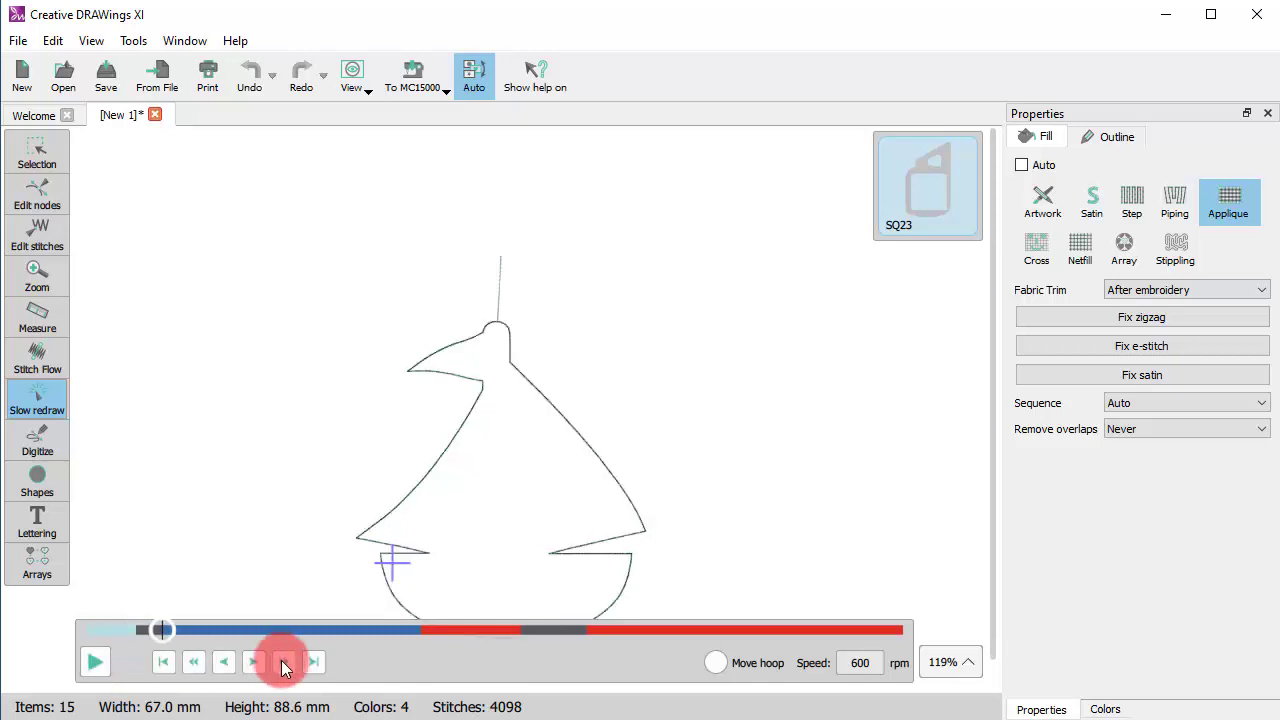
click(318, 593)
Step: Return to the design and browse the available methods in the Fabric Trim dropdown
click(28, 165)
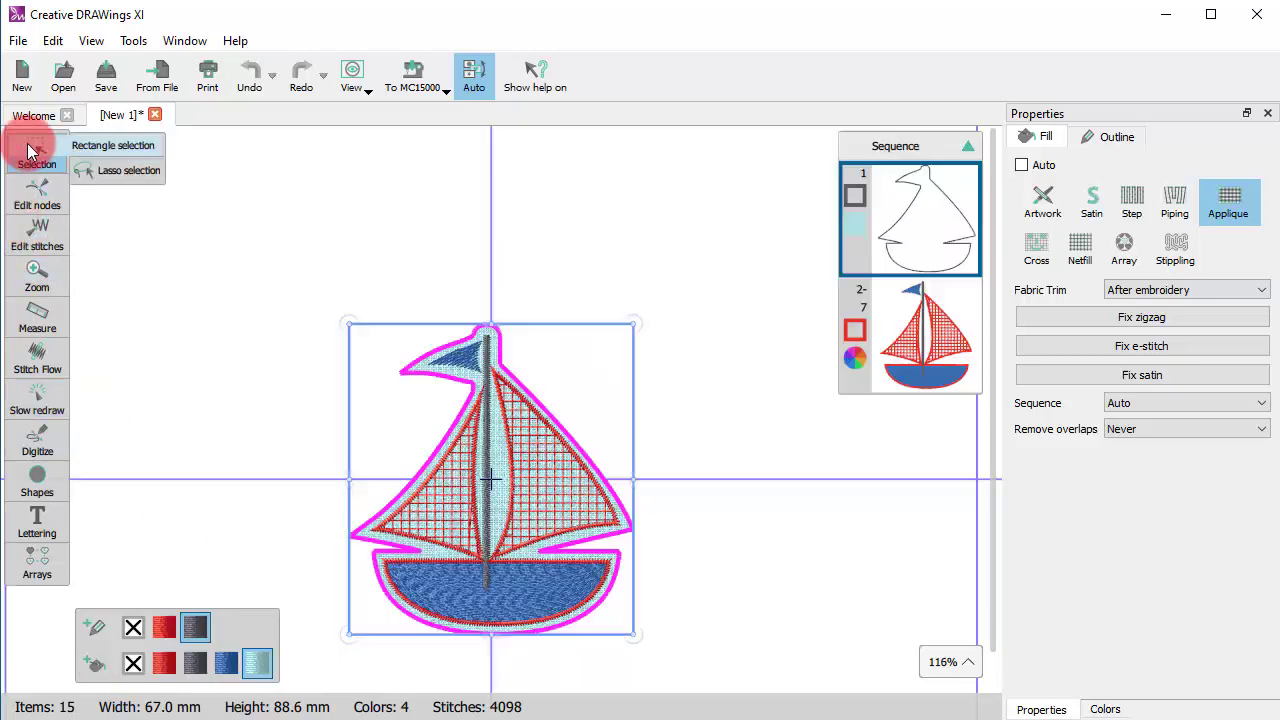
click(1143, 287)
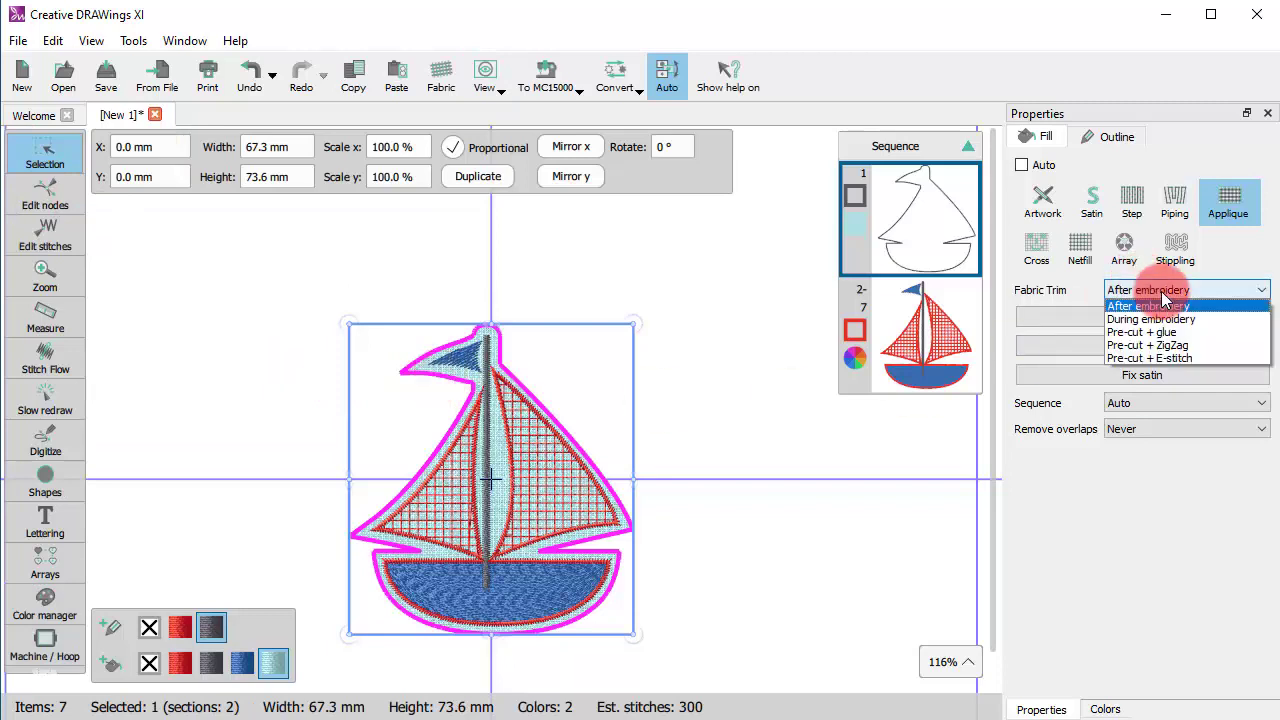
drag(1163, 297, 1158, 334)
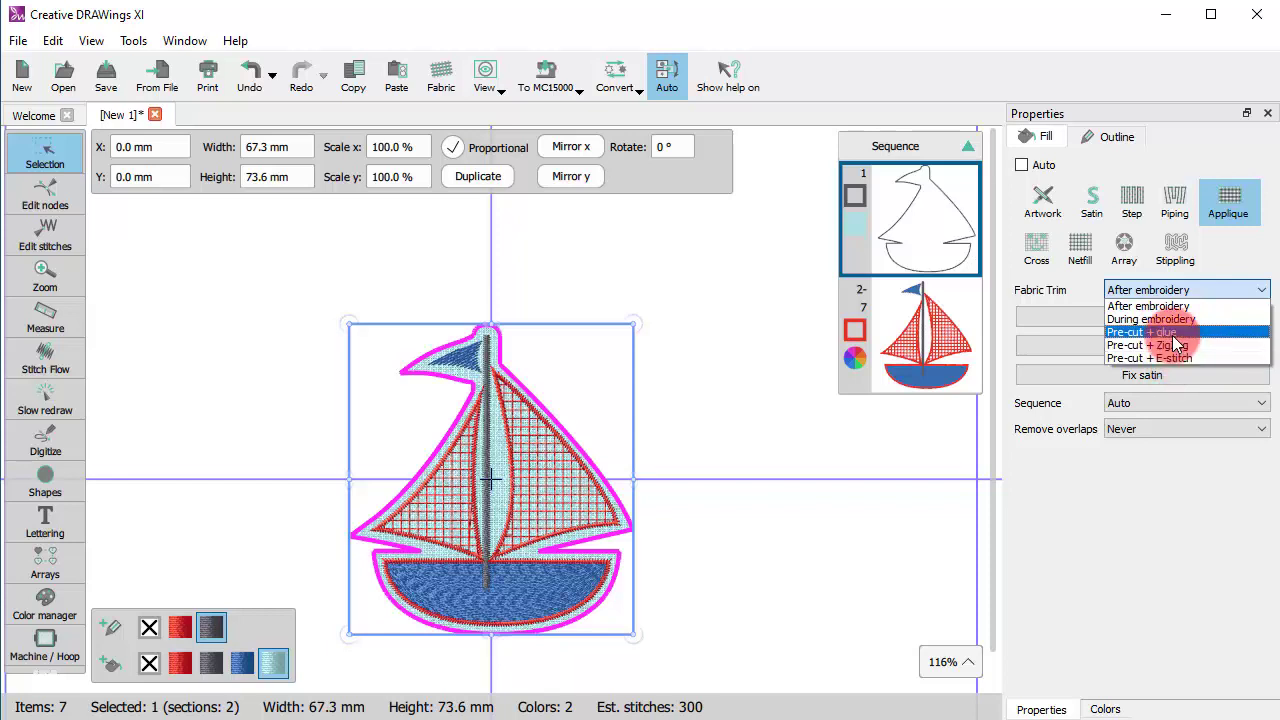
click(1174, 336)
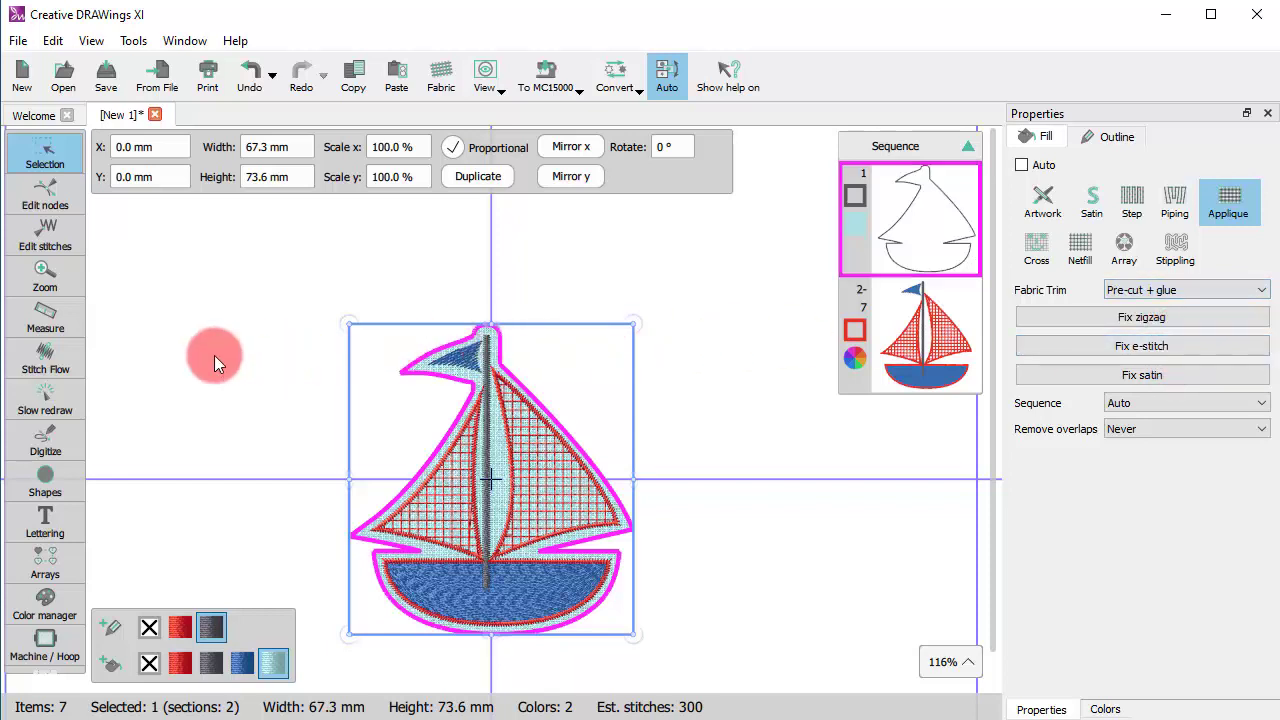
click(66, 404)
click(97, 663)
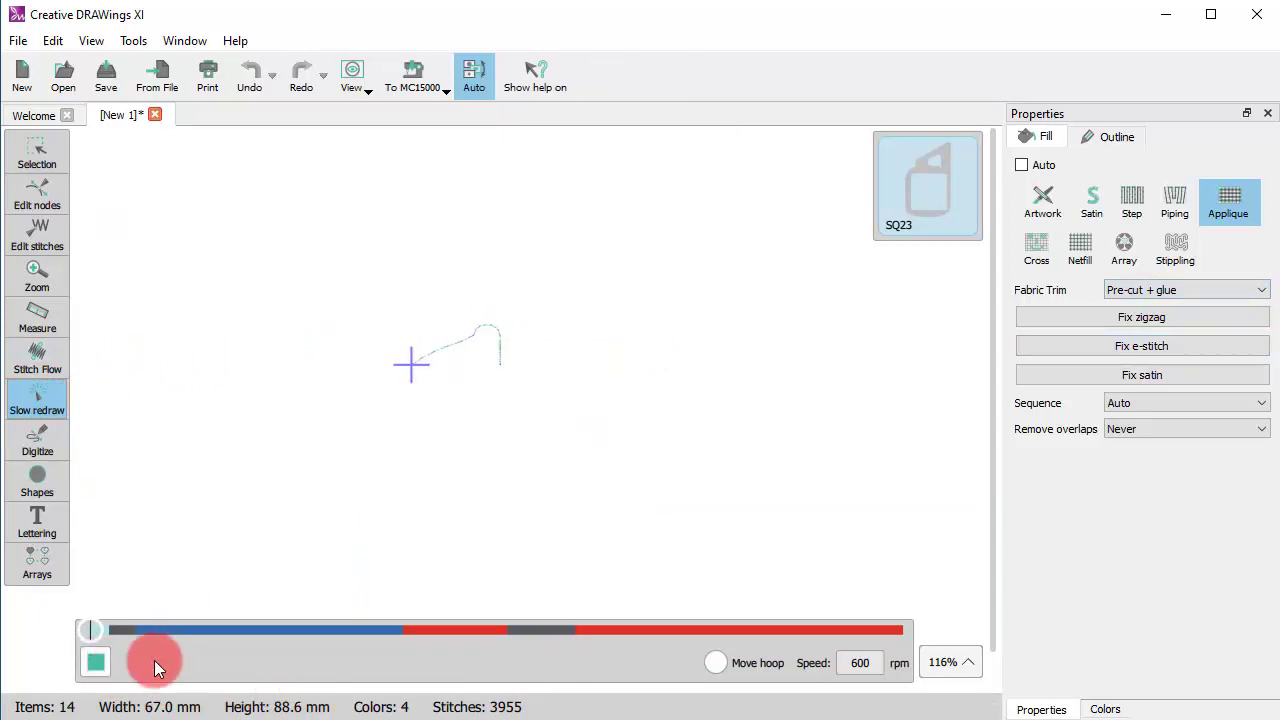
click(95, 661)
click(283, 659)
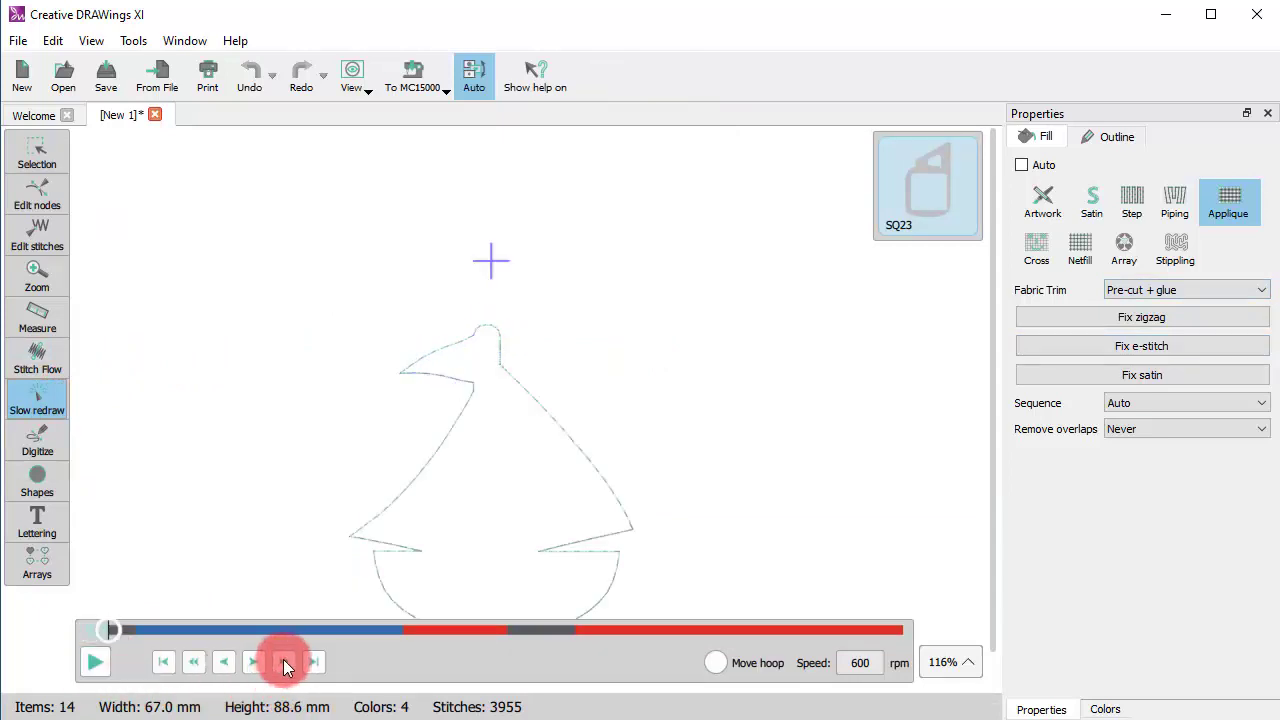
click(321, 594)
click(135, 672)
click(99, 661)
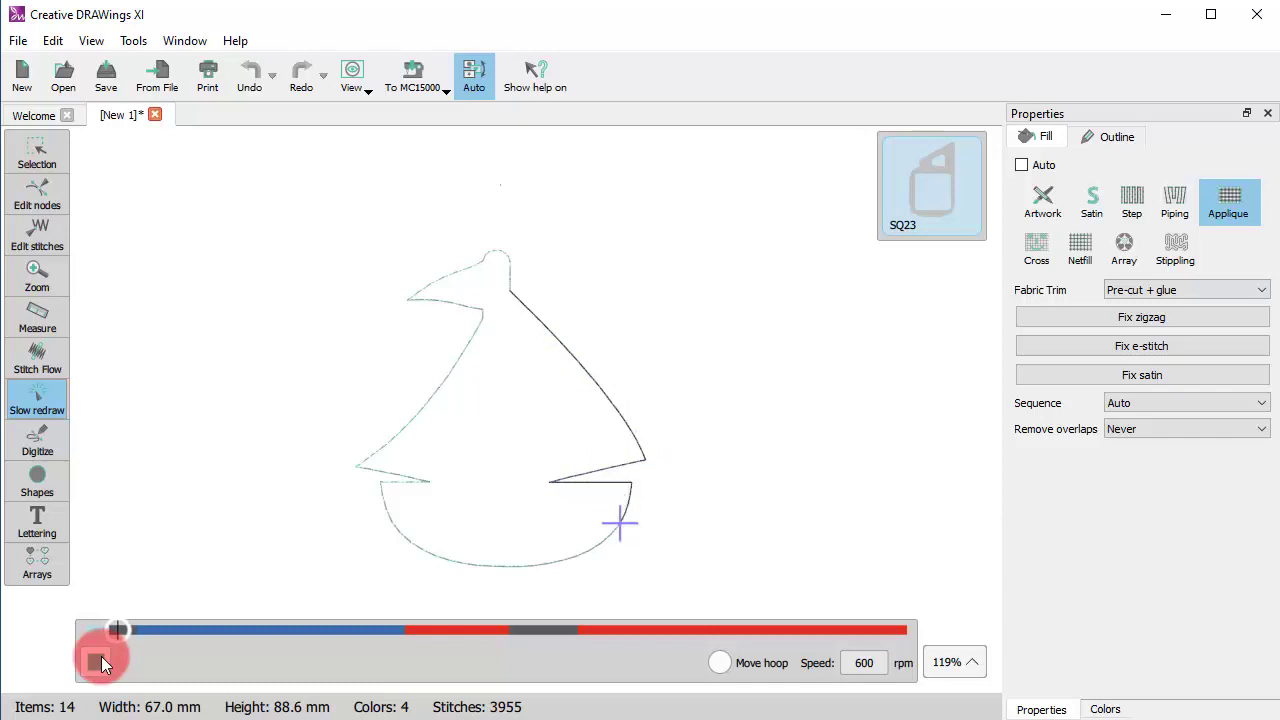
click(101, 656)
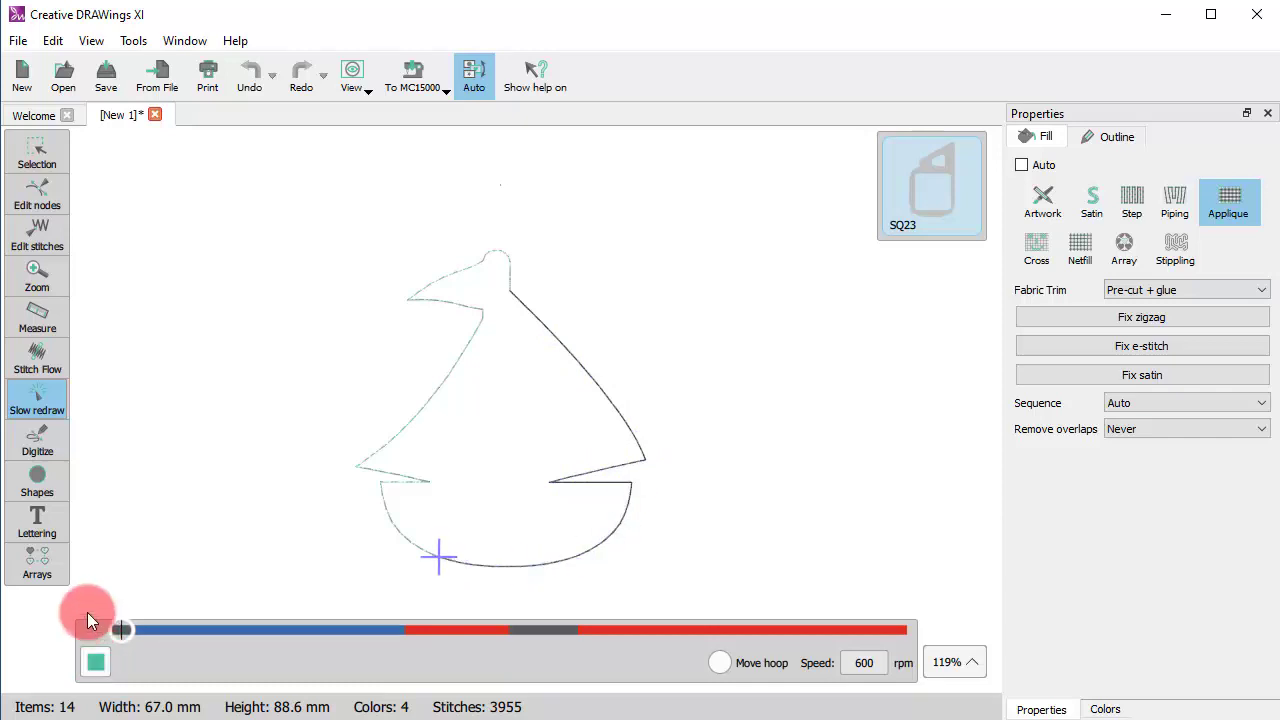
click(42, 158)
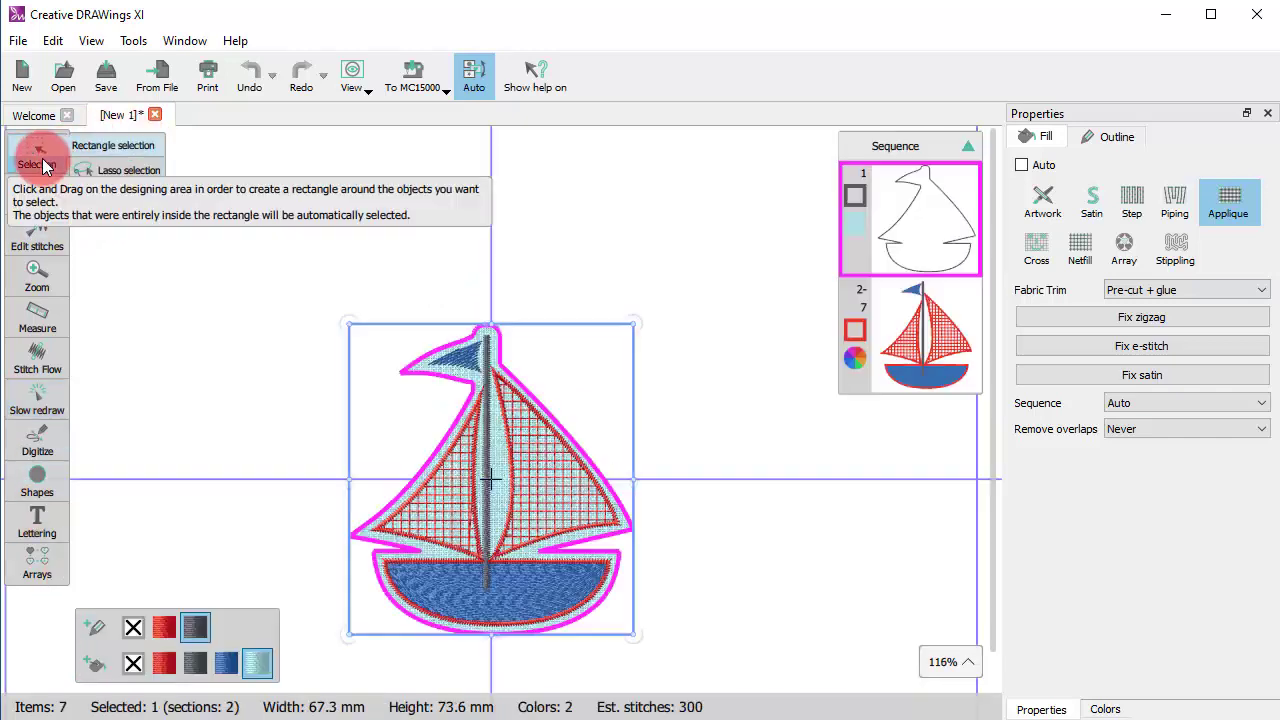
Step: Set Fabric Trim to Pre-cut + ZigZag and play a Slow redraw of its tack-down
click(1177, 290)
click(1153, 347)
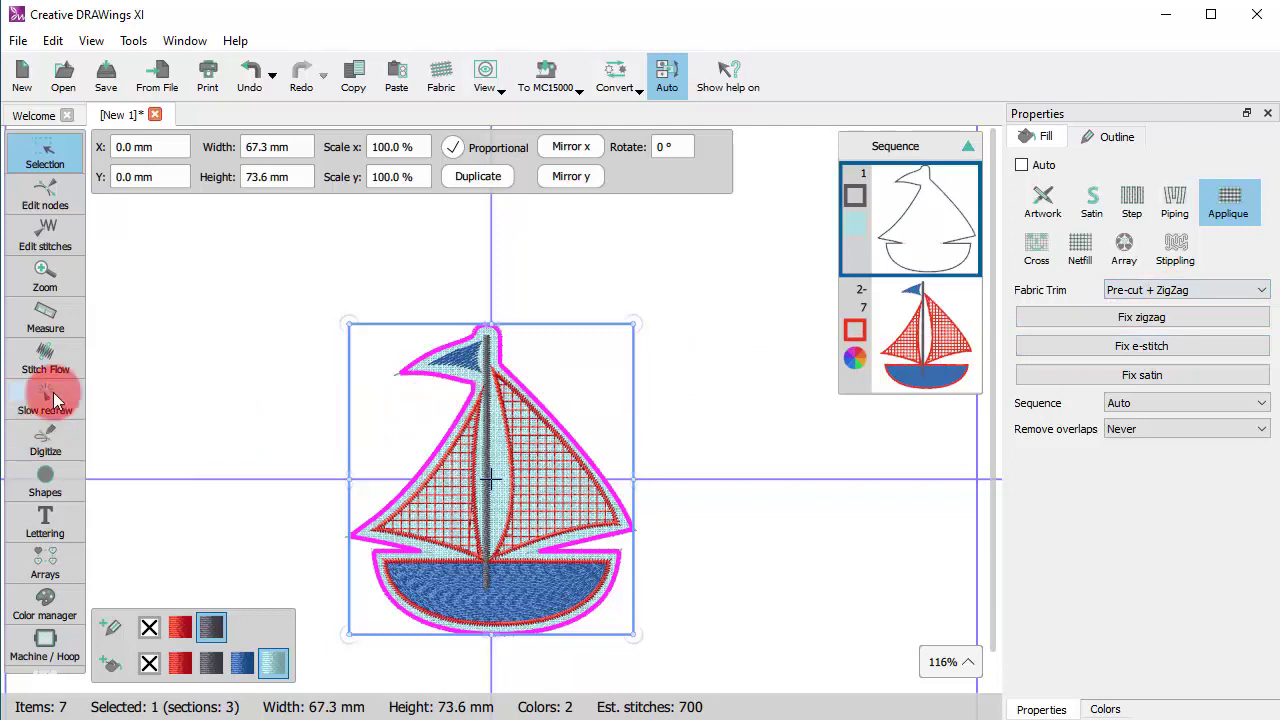
click(55, 400)
click(95, 662)
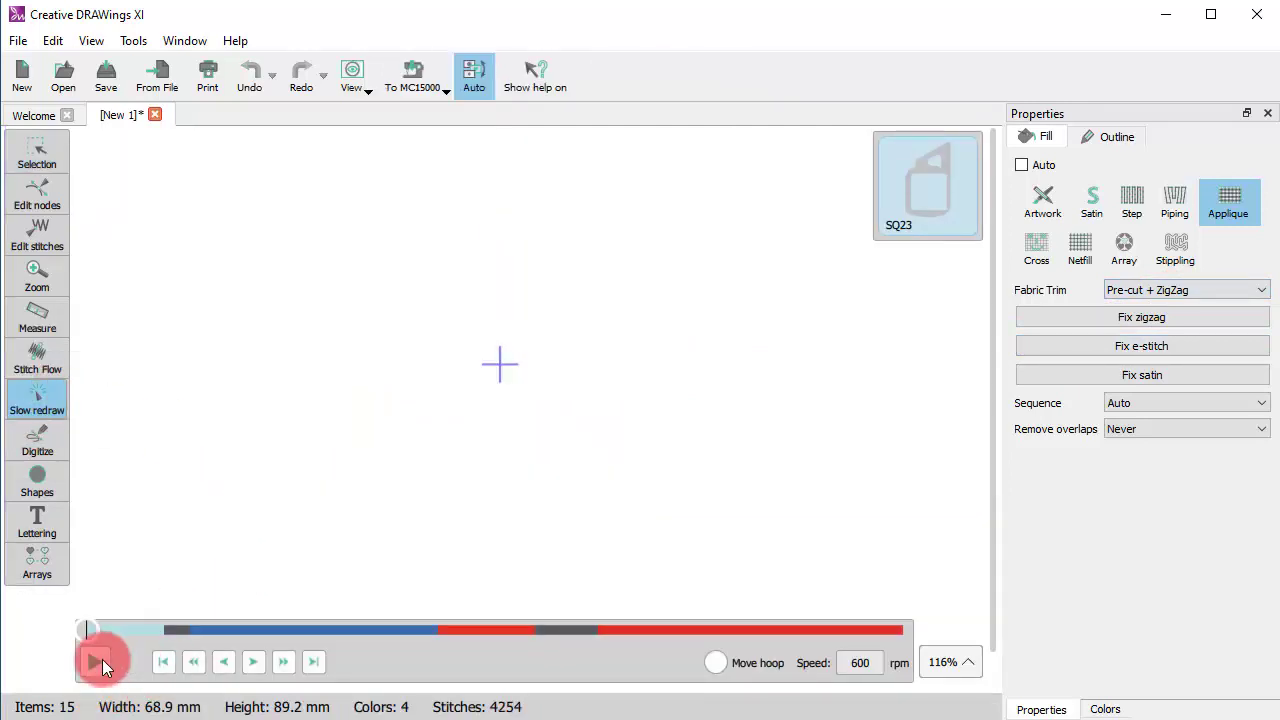
click(242, 662)
click(285, 662)
click(322, 543)
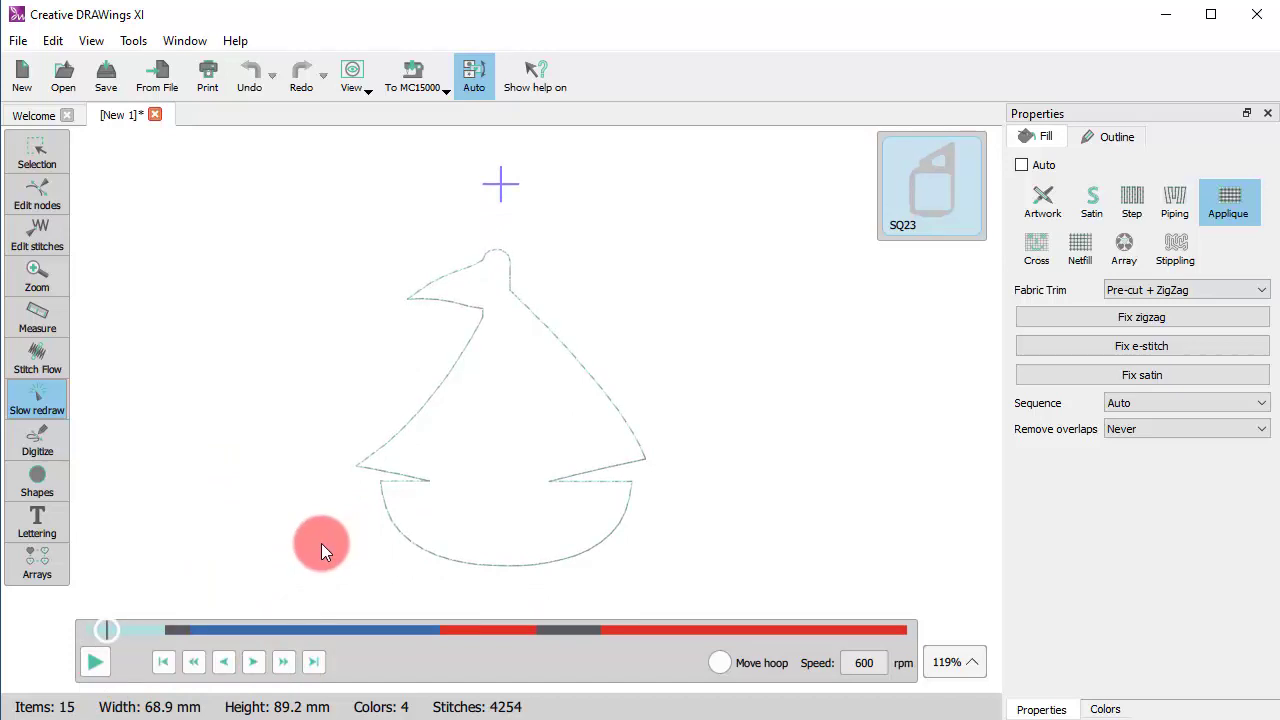
click(96, 663)
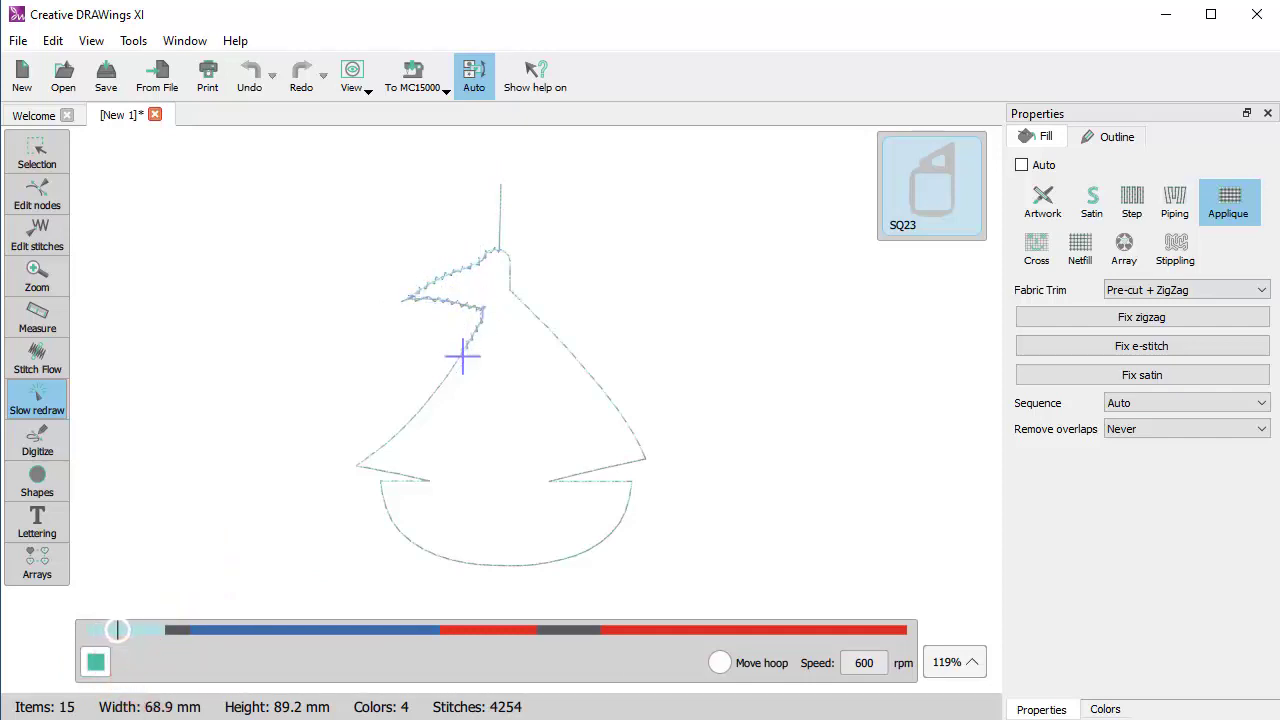
Step: Step the preview past the zigzag outline through the hull and sail fills, then exit
click(96, 662)
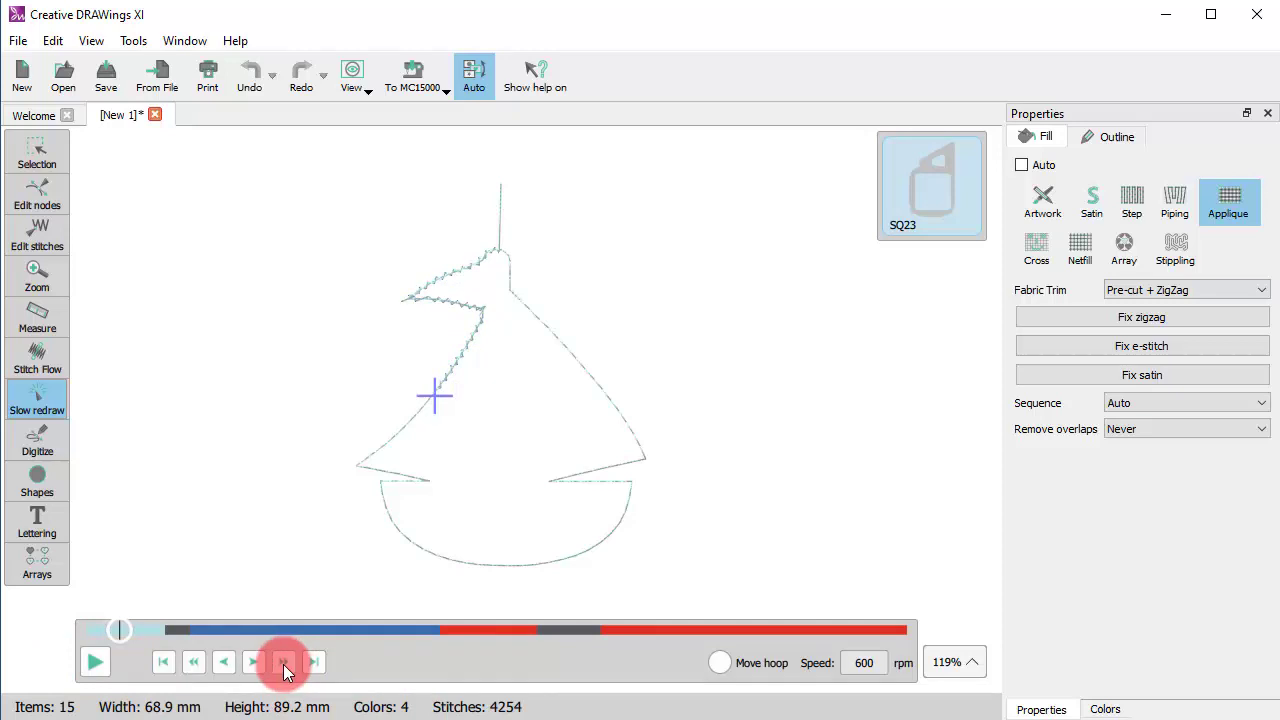
click(283, 662)
click(283, 662)
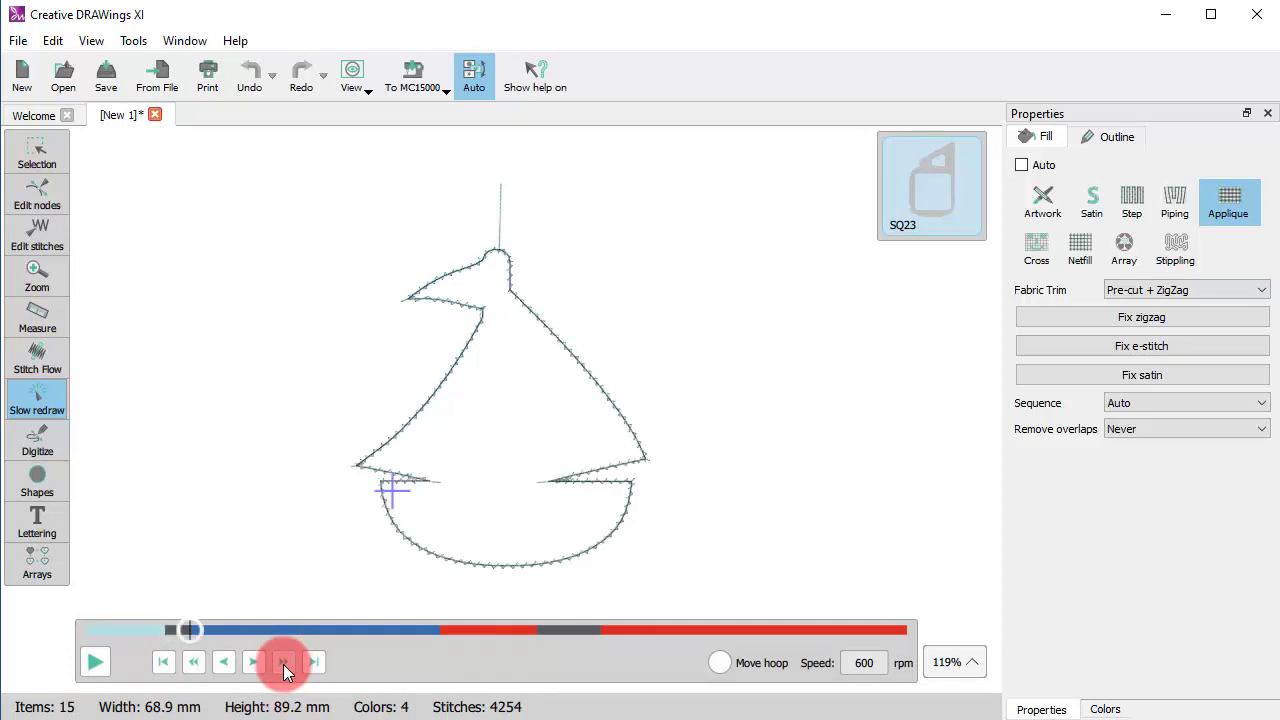
click(283, 662)
click(283, 662)
click(37, 150)
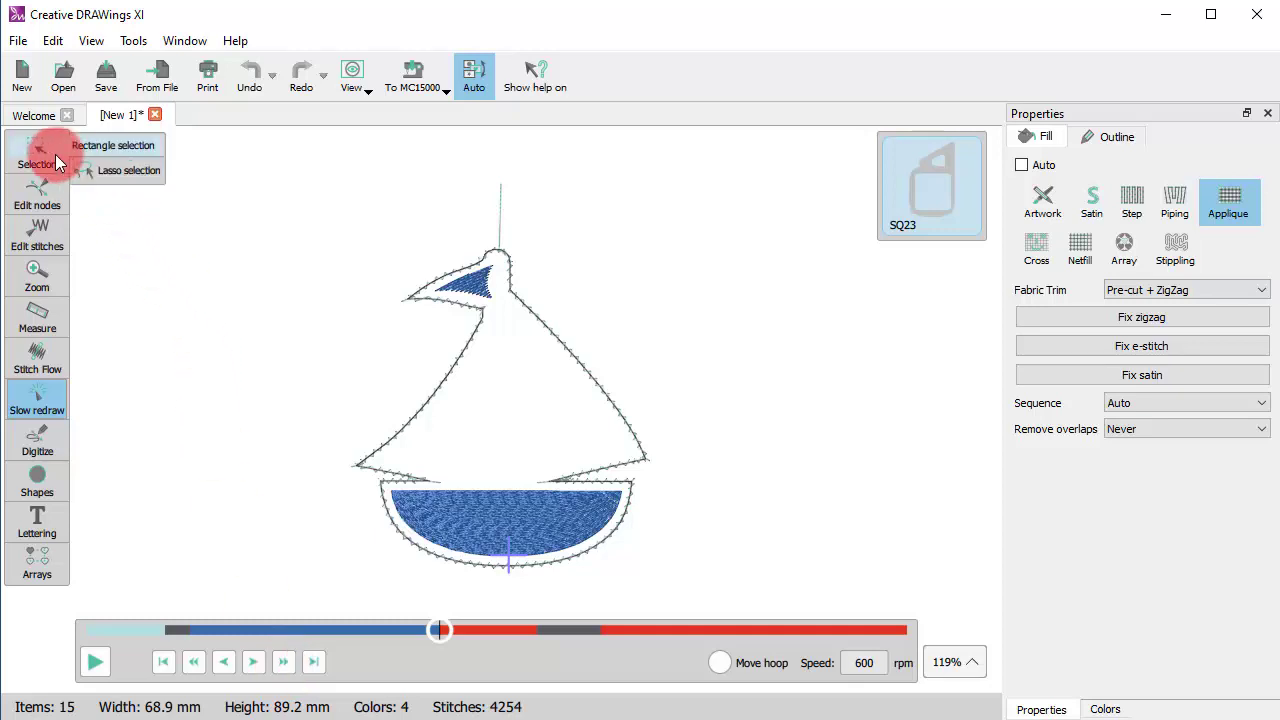
Step: Switch Fabric Trim to Pre-cut + E-stitch, preview its tack-down colour by colour, then reselect the applique
click(1148, 288)
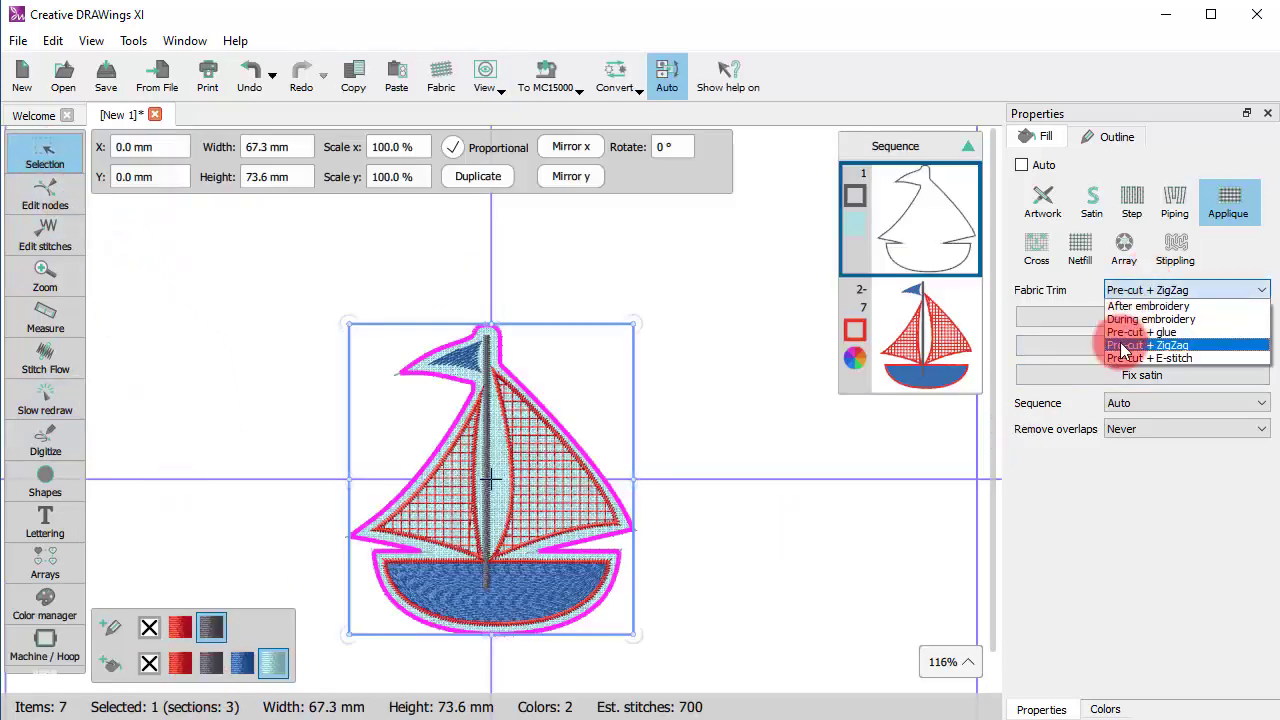
click(1129, 334)
click(34, 378)
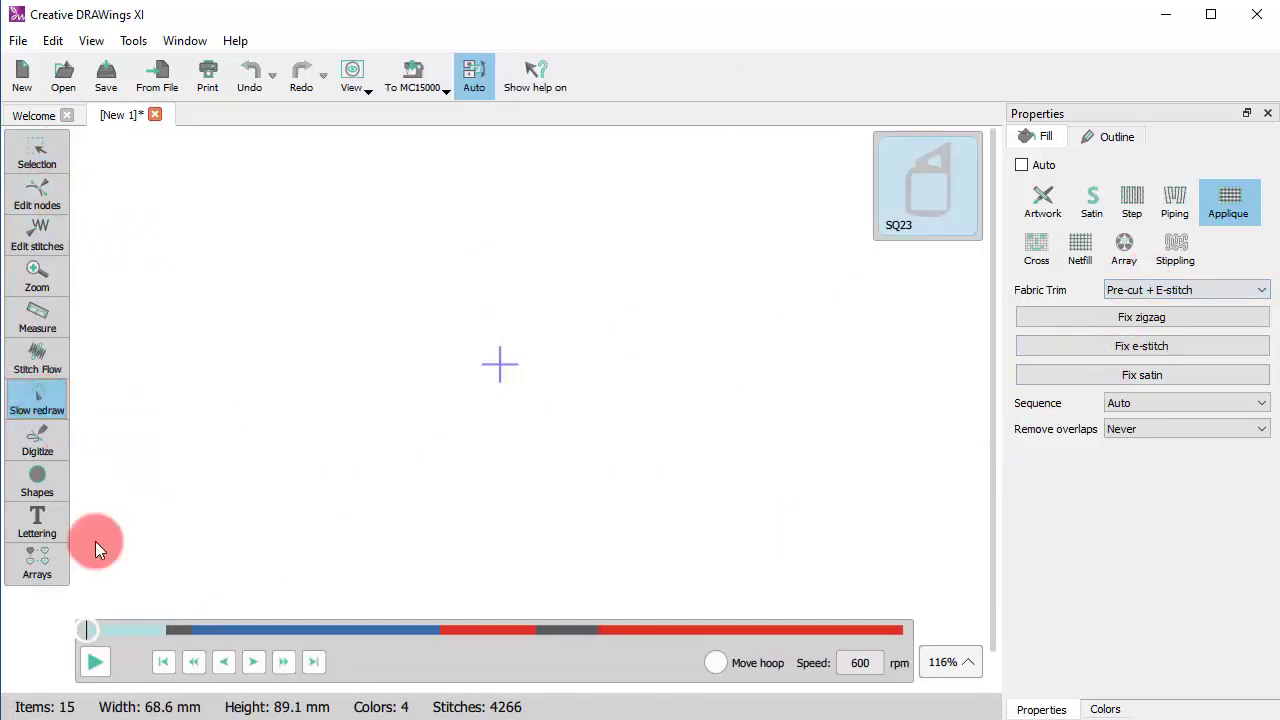
click(283, 662)
click(96, 662)
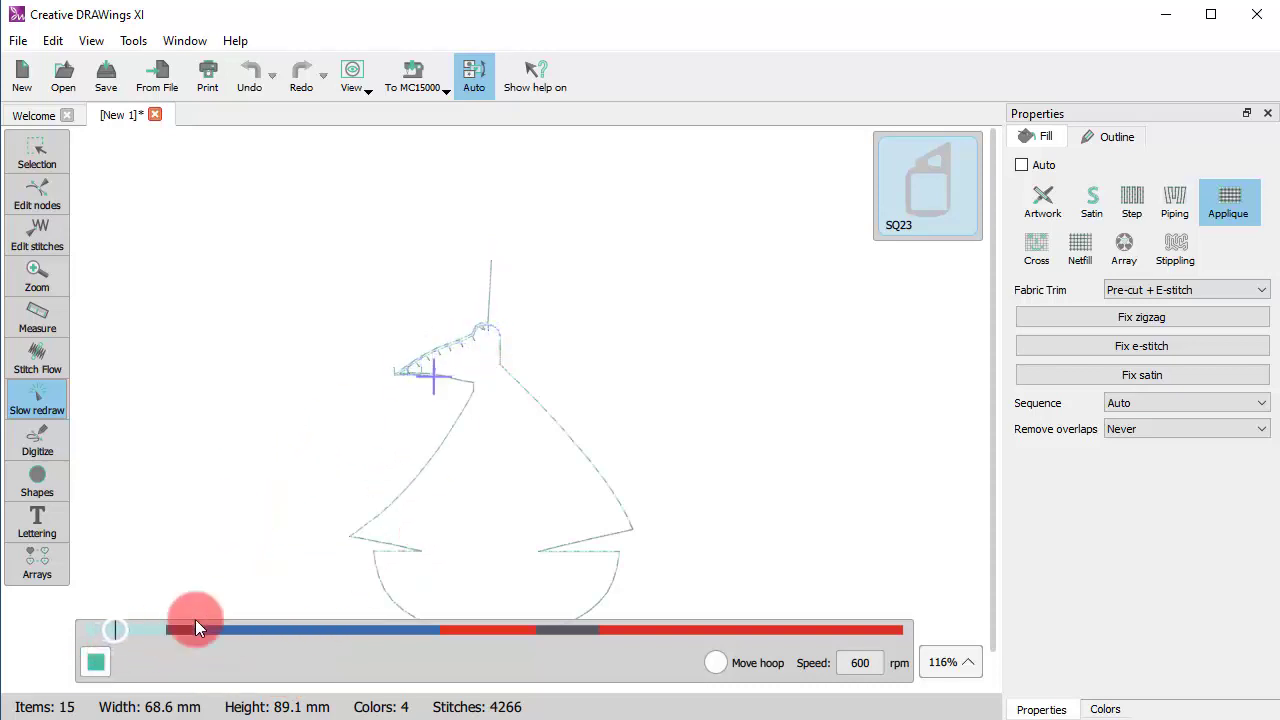
click(96, 662)
click(283, 663)
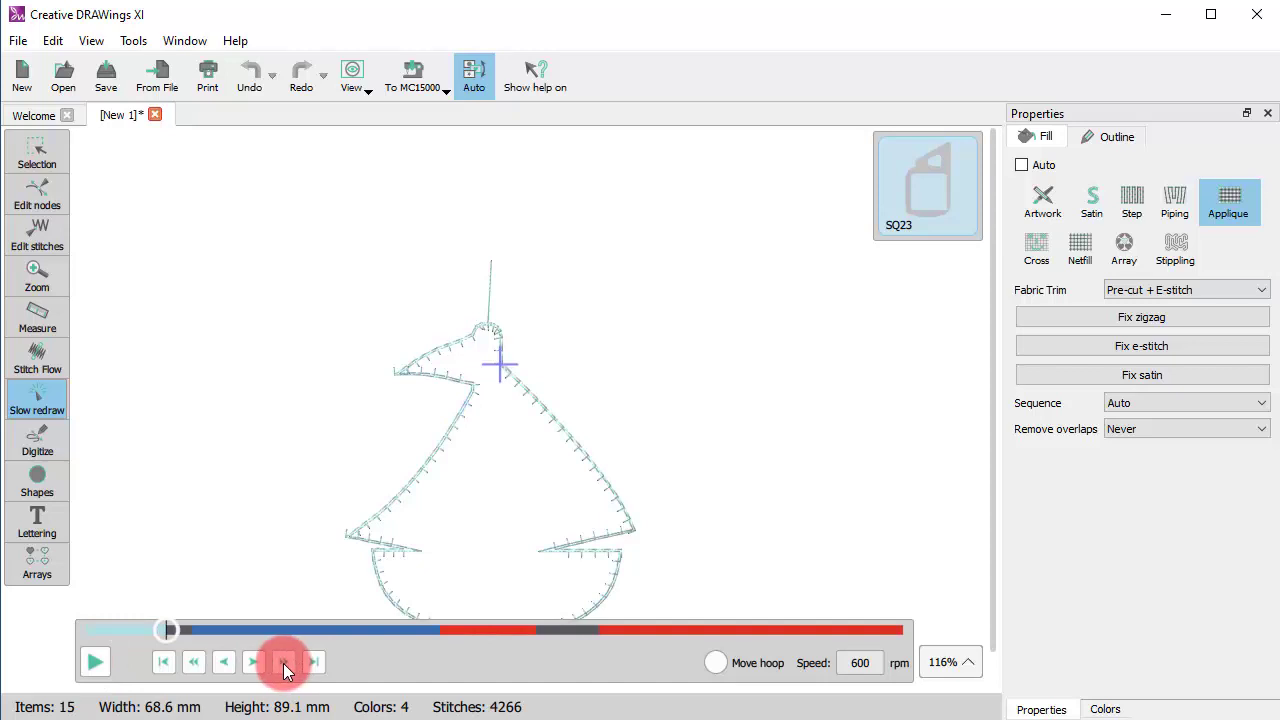
click(283, 663)
click(55, 158)
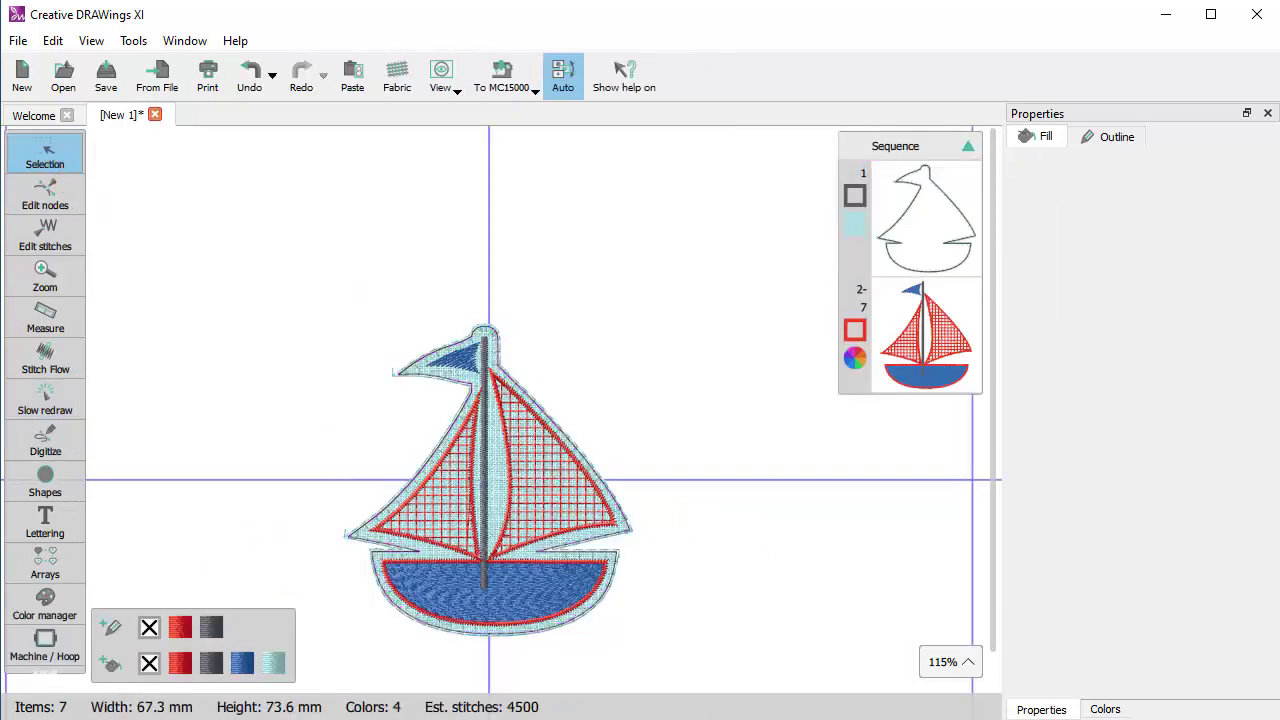
click(615, 525)
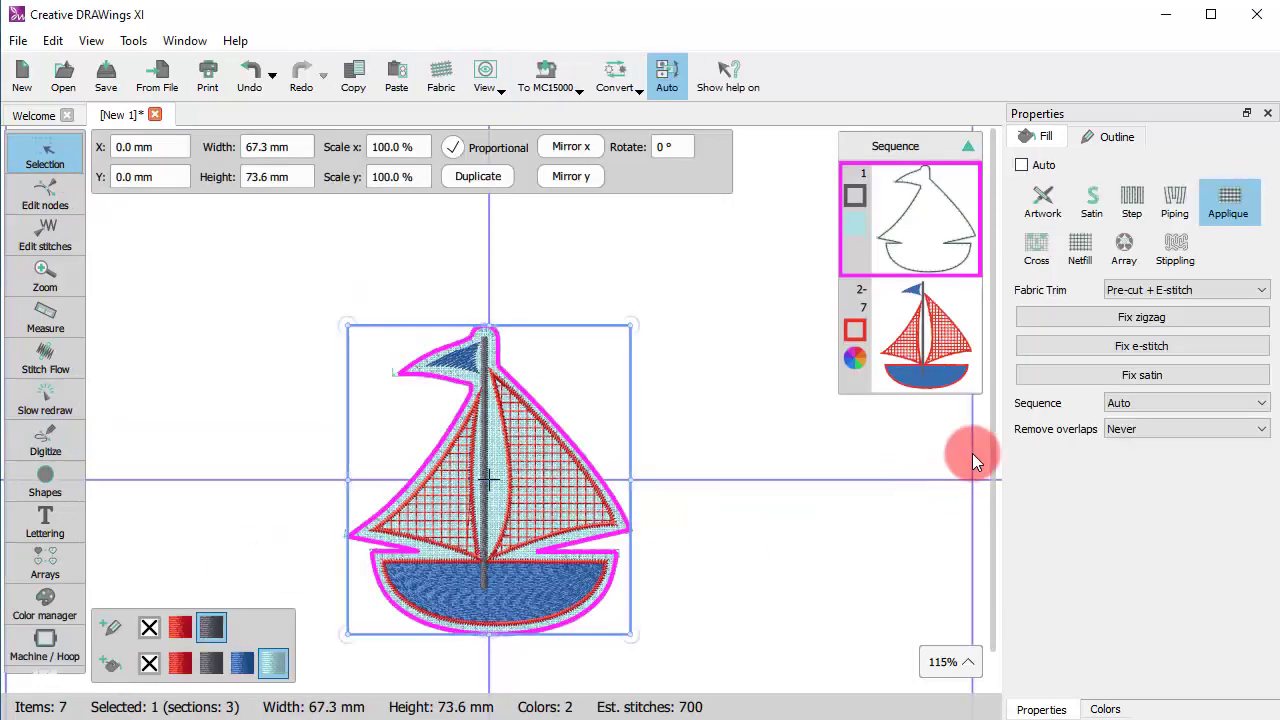
Step: Set Fabric Trim to During embroidery and change the fix stitch from zigzag to e-stitch
click(1183, 290)
click(1160, 309)
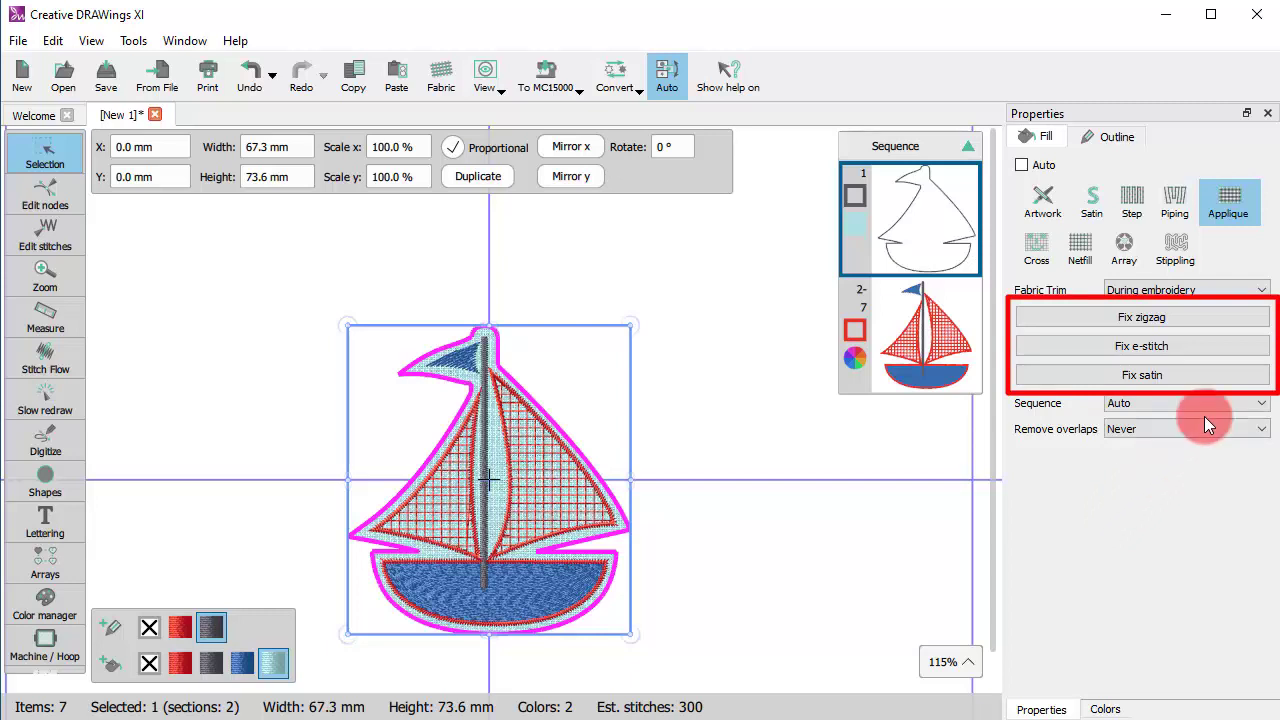
click(1181, 319)
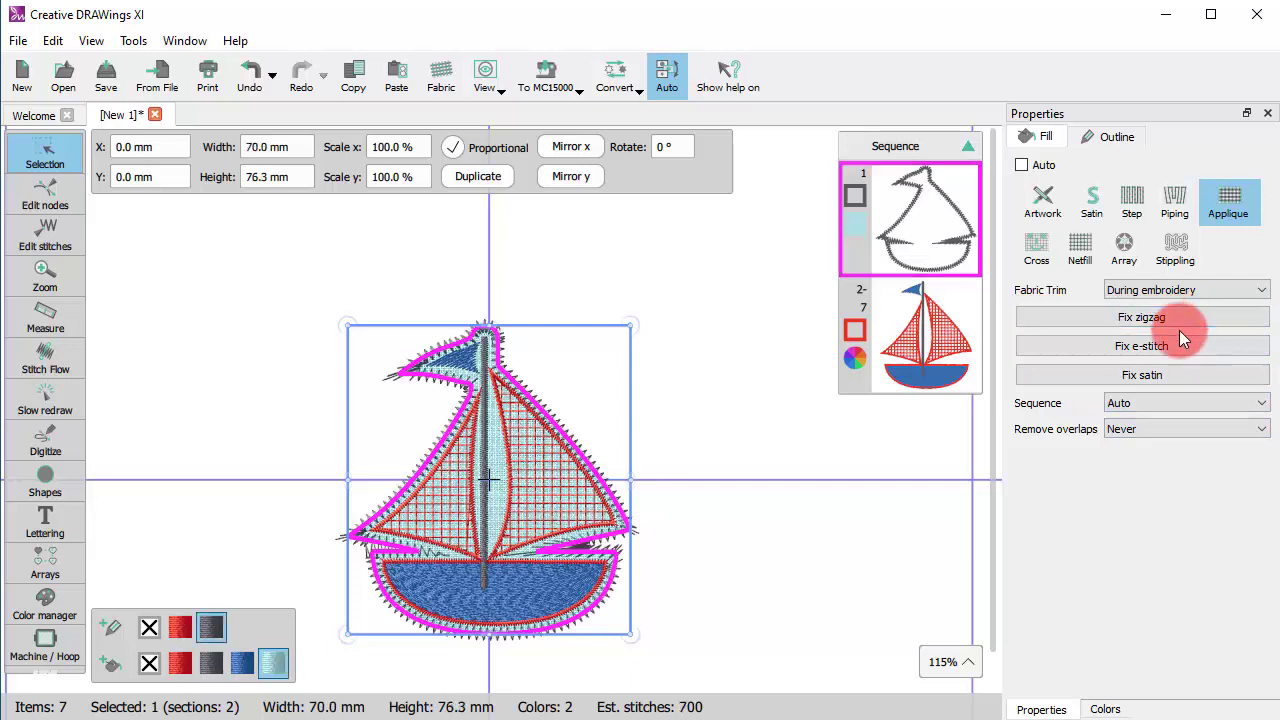
click(1110, 137)
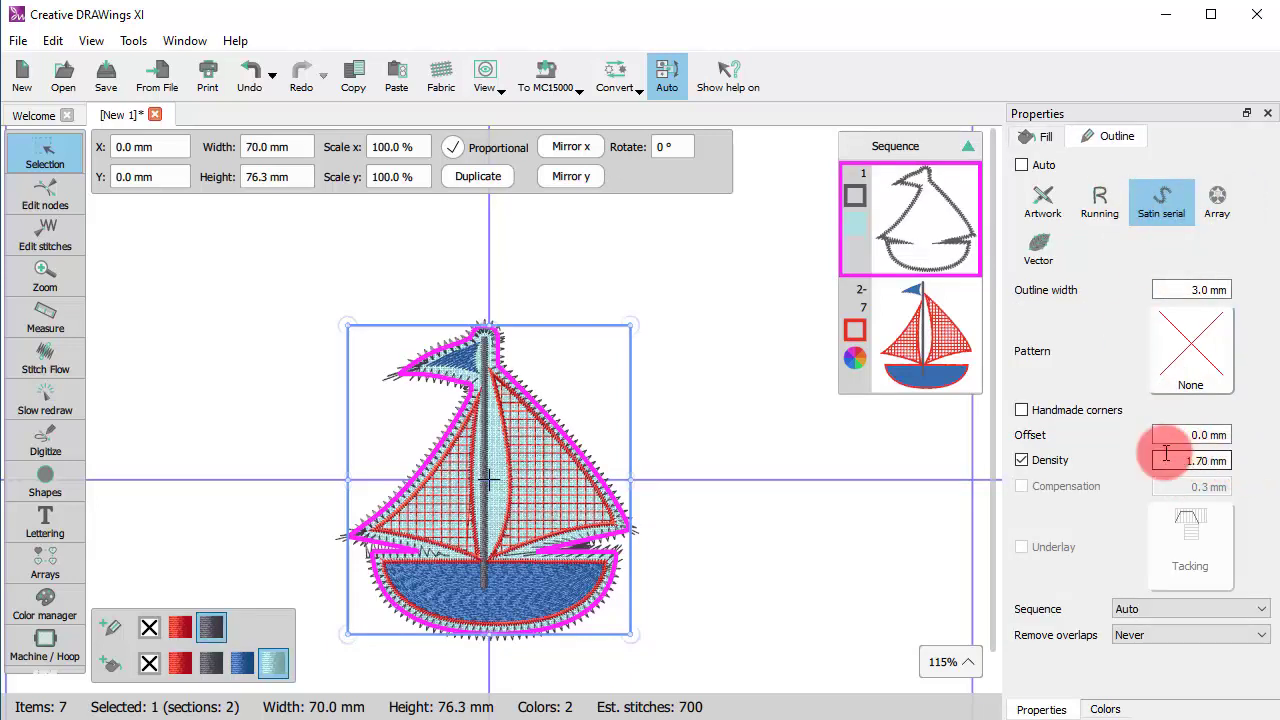
click(1040, 136)
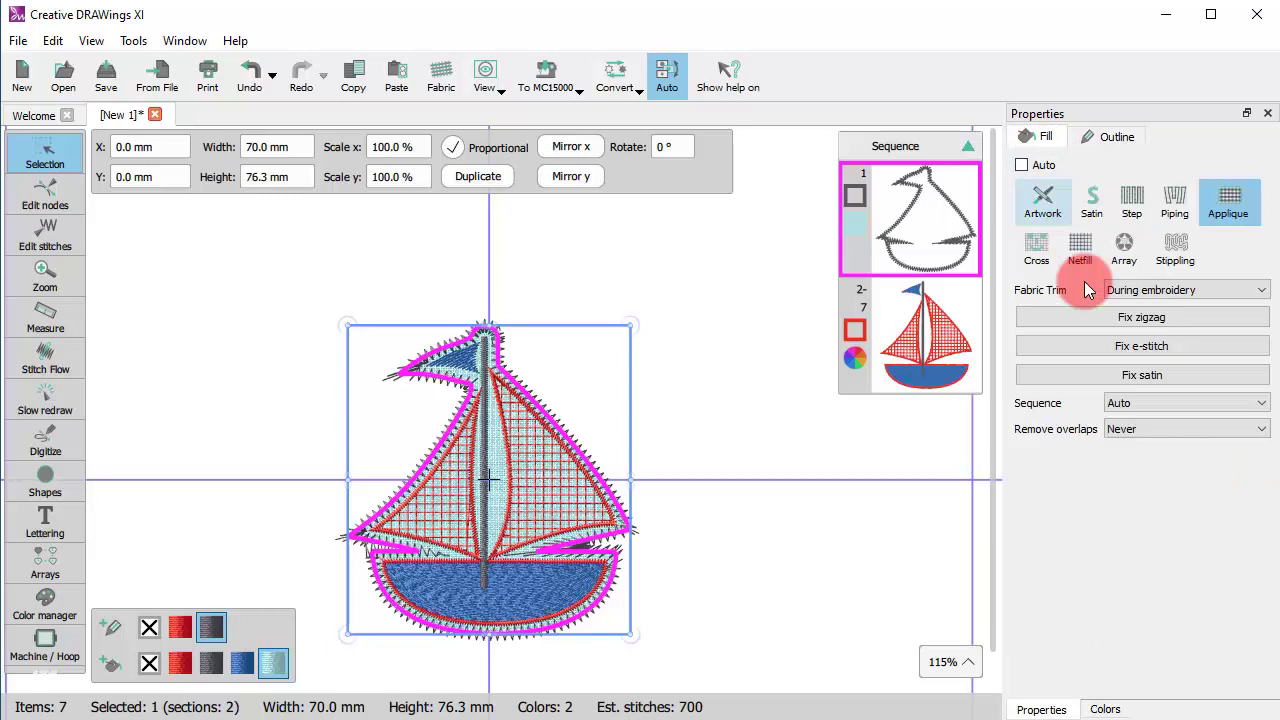
click(1145, 346)
Step: Give the applique outline stitch pattern 10 in the Outline tab
click(1115, 136)
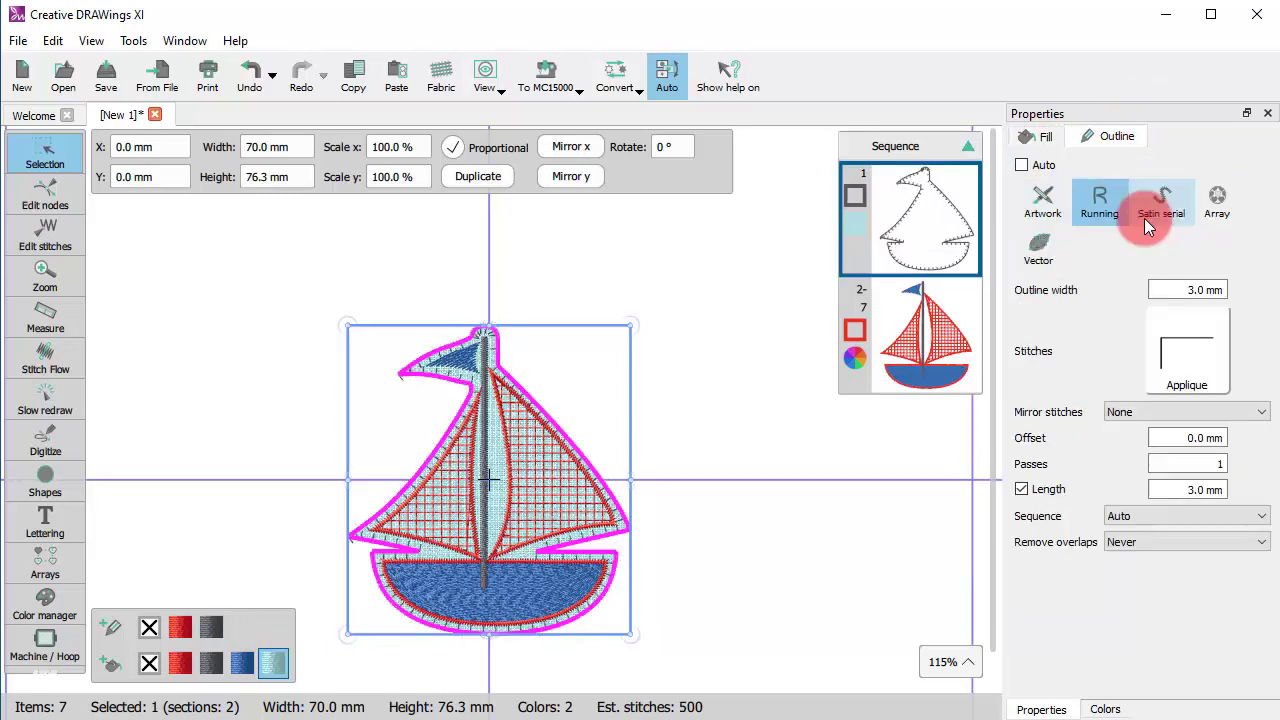
click(1169, 362)
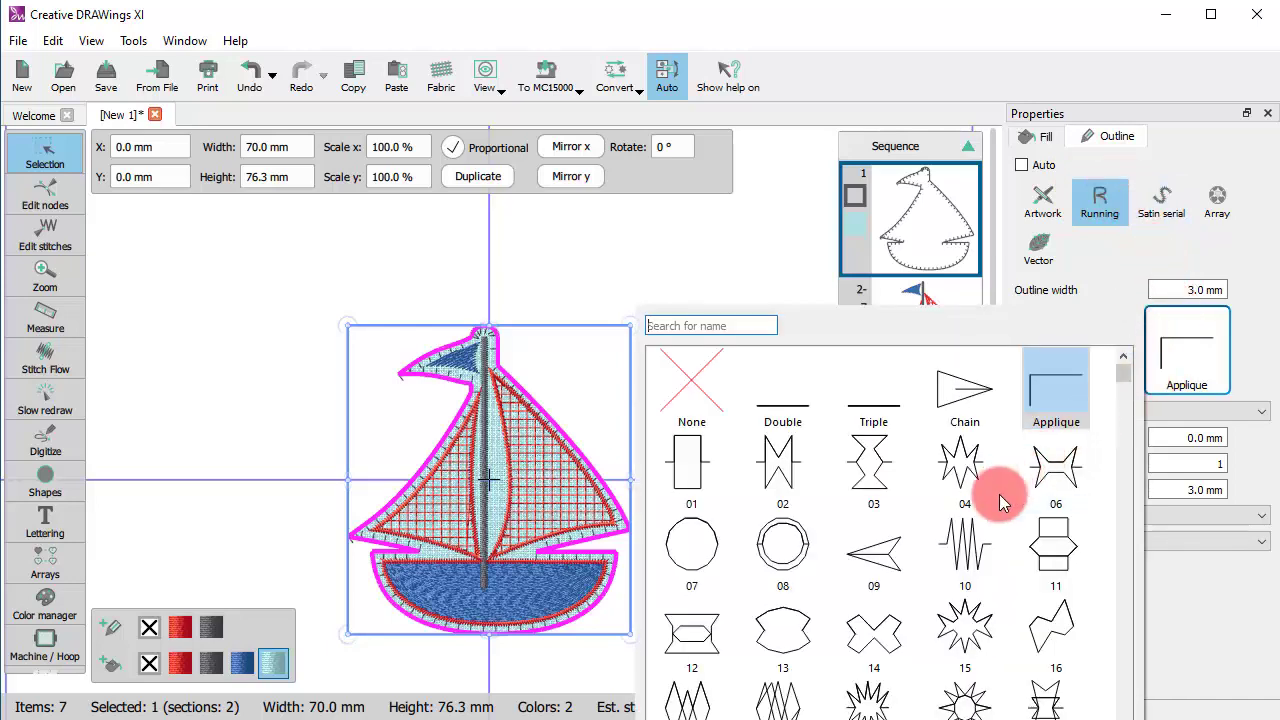
click(967, 541)
scroll(477, 569, up, 2)
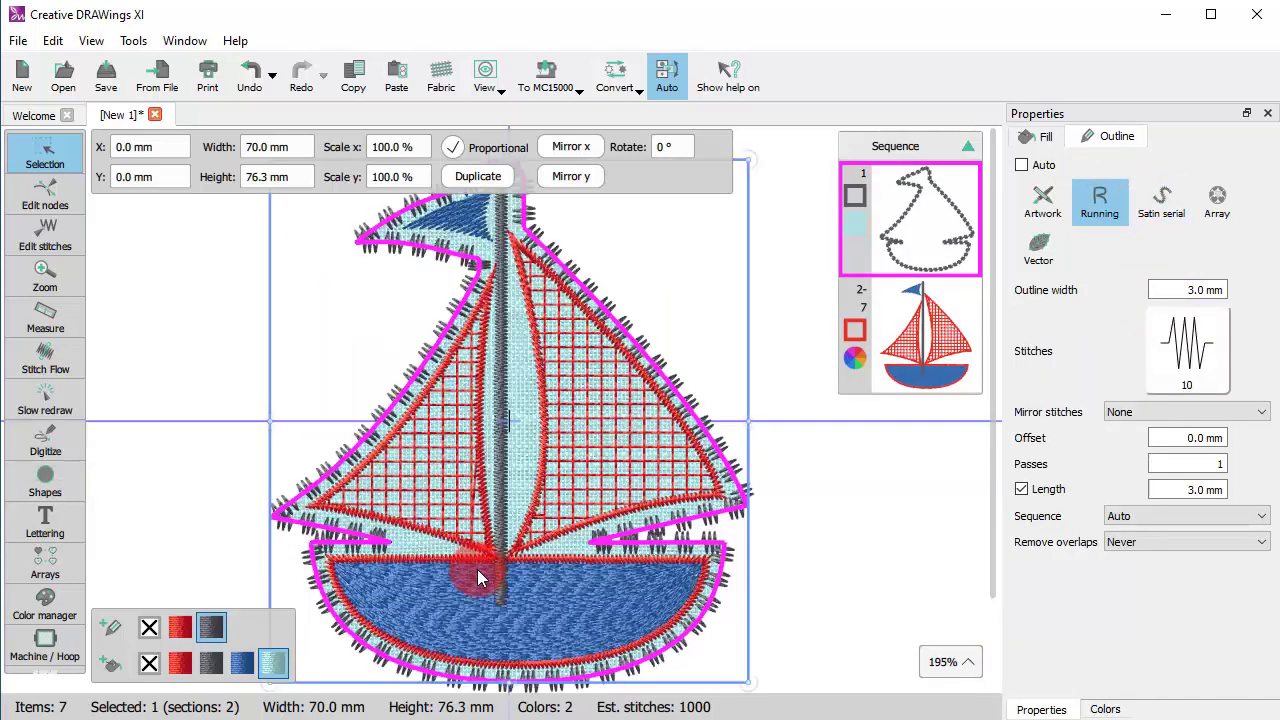
scroll(453, 527, down, 2)
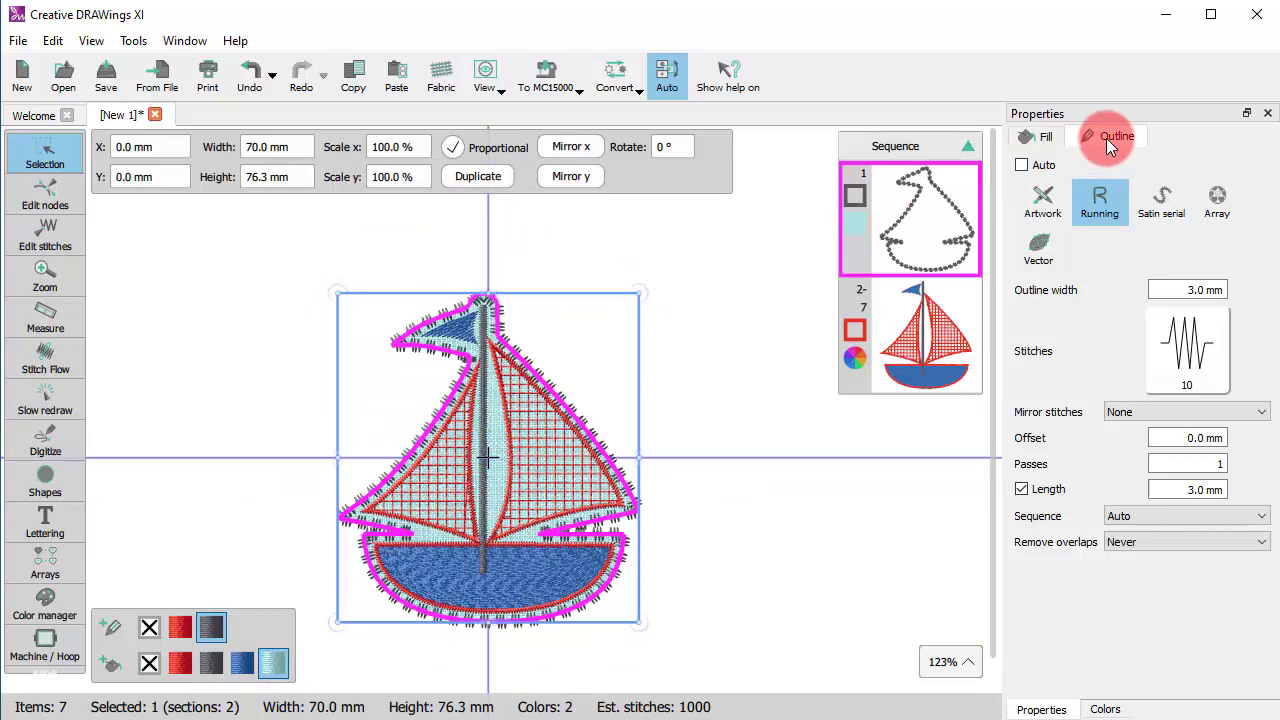
Step: Change the fix stitch to satin and confirm the 3.0 mm Satin serial outline
click(1033, 140)
click(1134, 374)
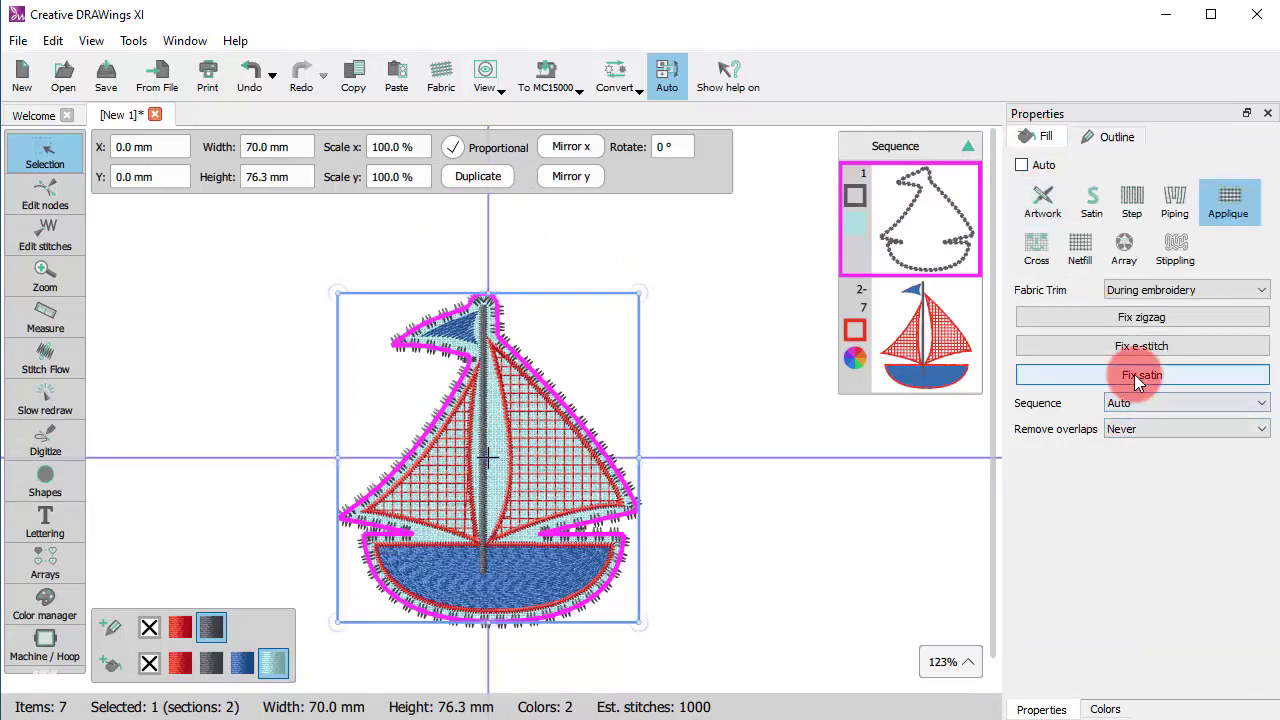
click(1114, 139)
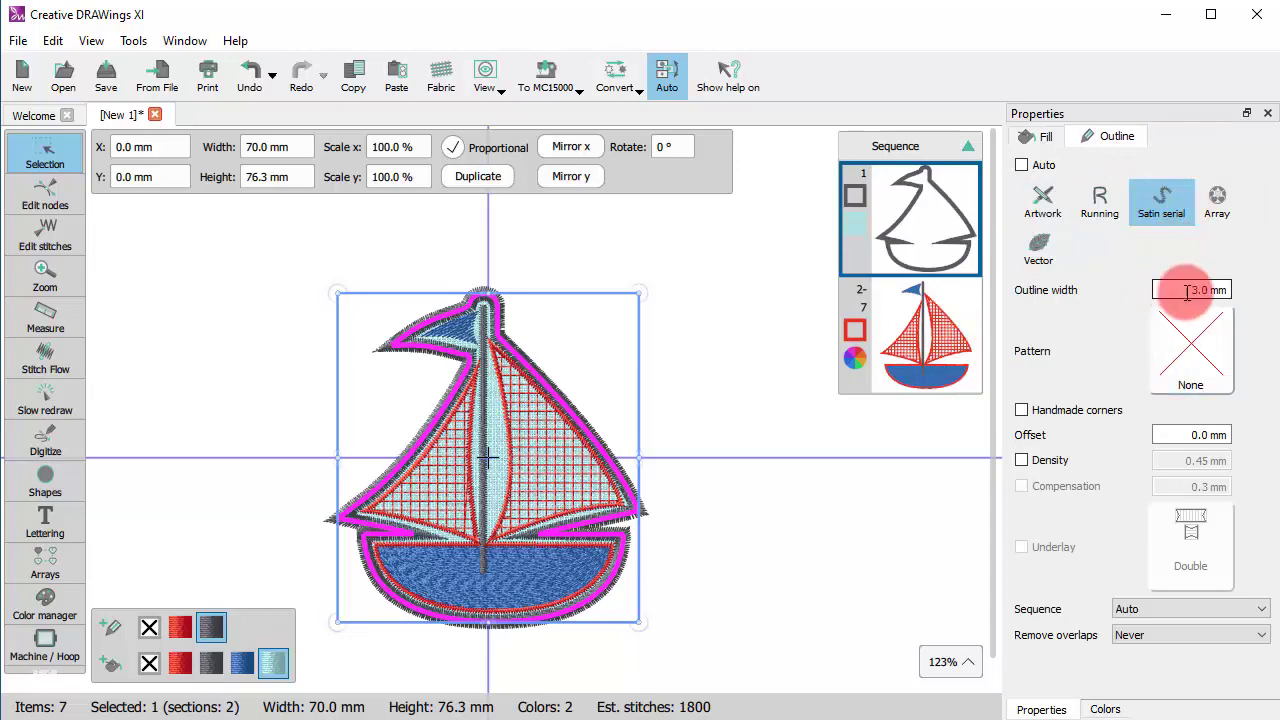
scroll(719, 533, up, 10)
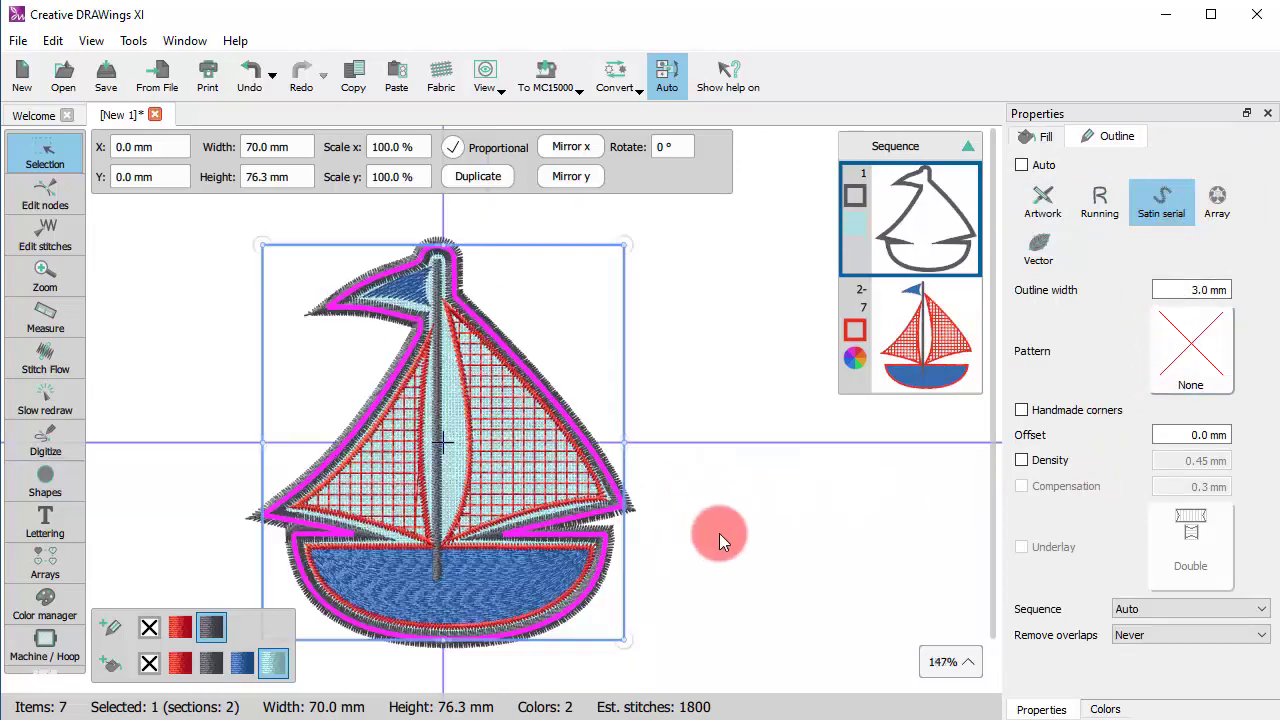
scroll(420, 500, down, 10)
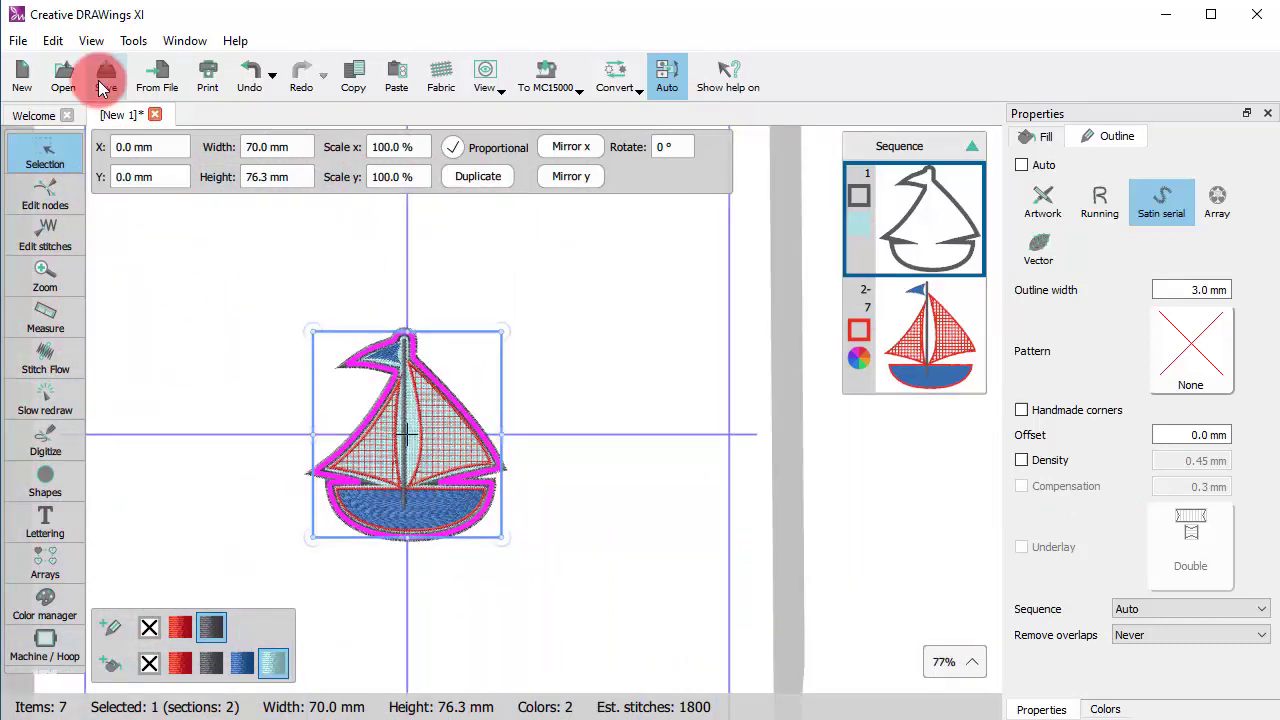
Step: Change the applique frame-out distance in Tools > Optimizer Options to 50 and confirm
click(133, 40)
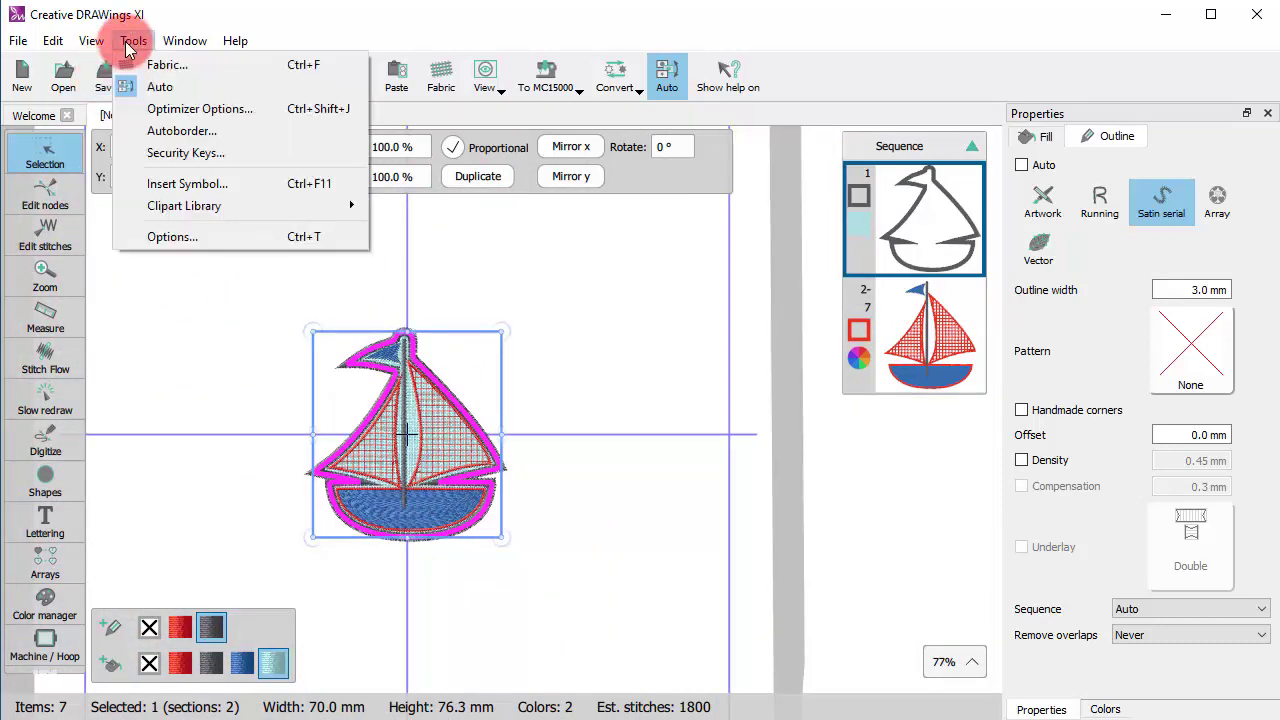
click(237, 105)
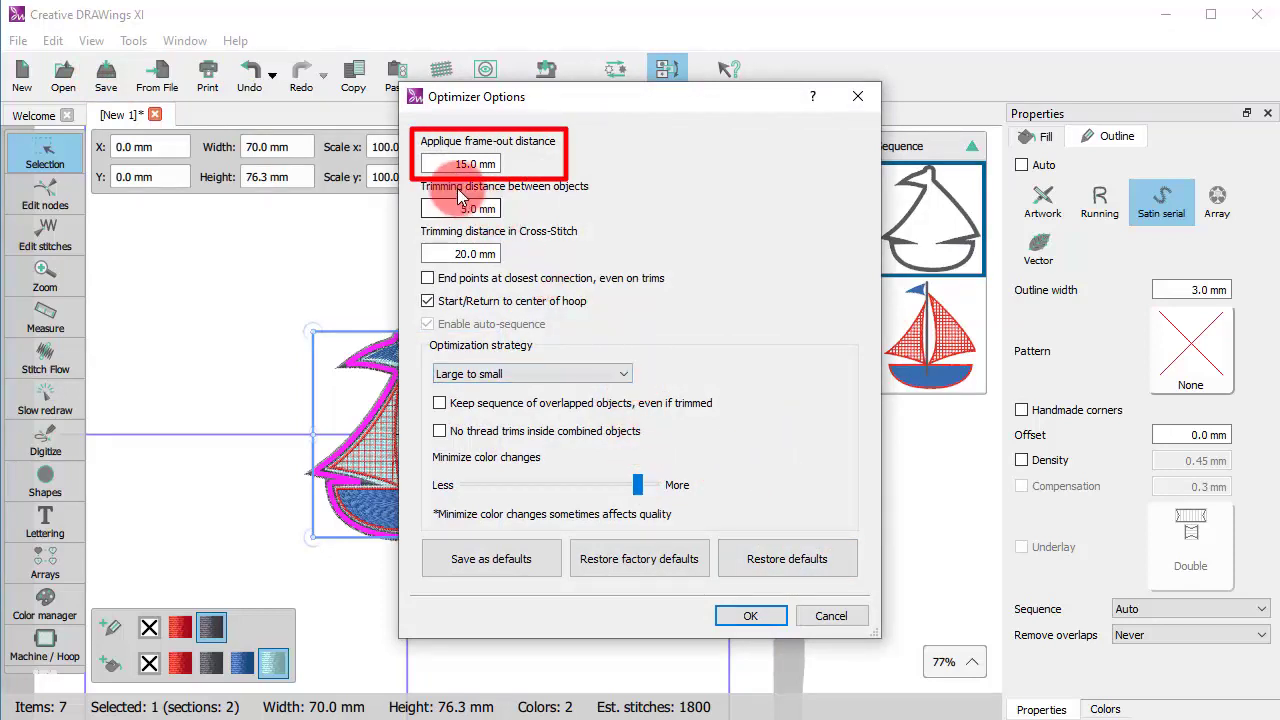
drag(458, 164, 587, 170)
text(50)
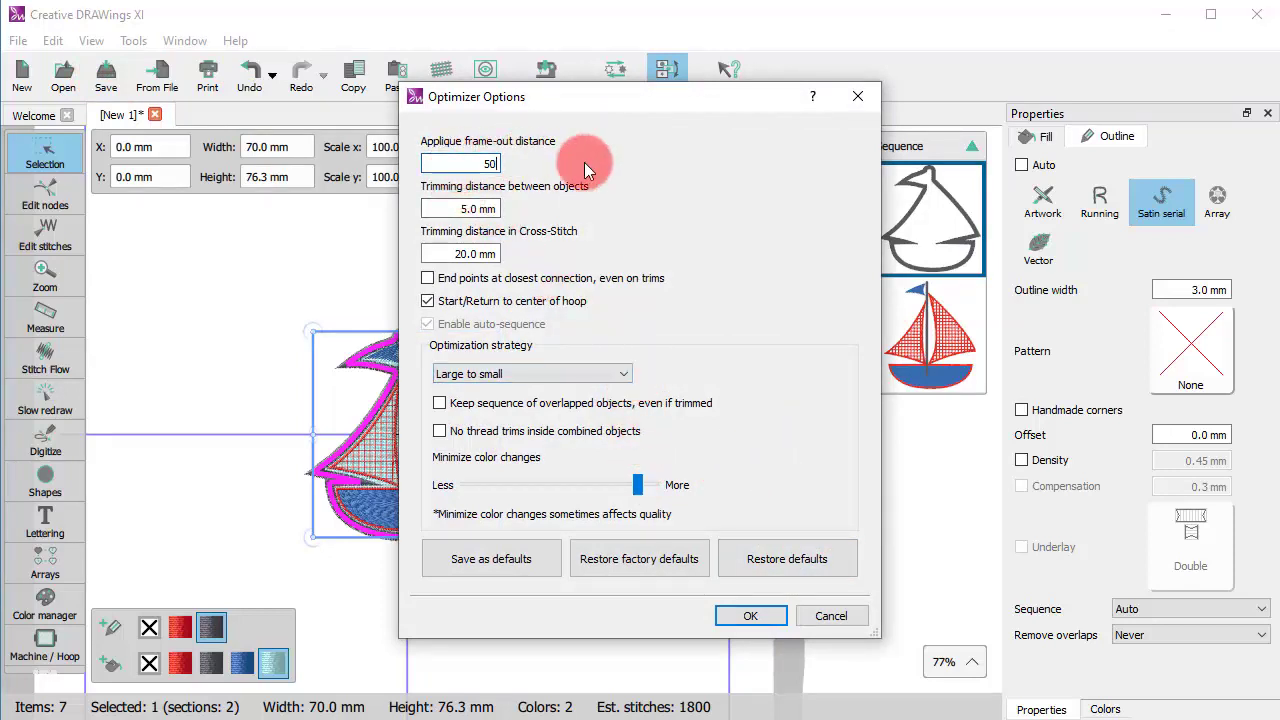
click(763, 625)
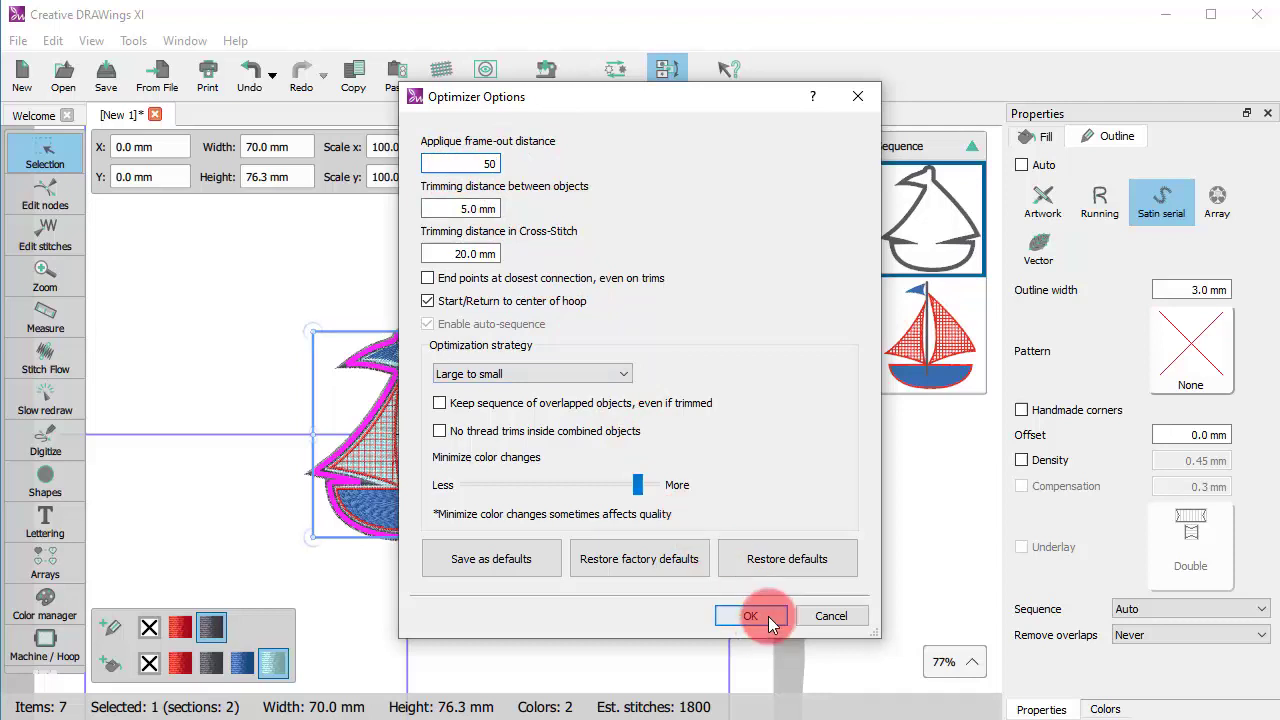
click(42, 438)
Step: Play a slow-redraw stitch preview and fast-forward until the placement line outlines the sailboat
click(45, 405)
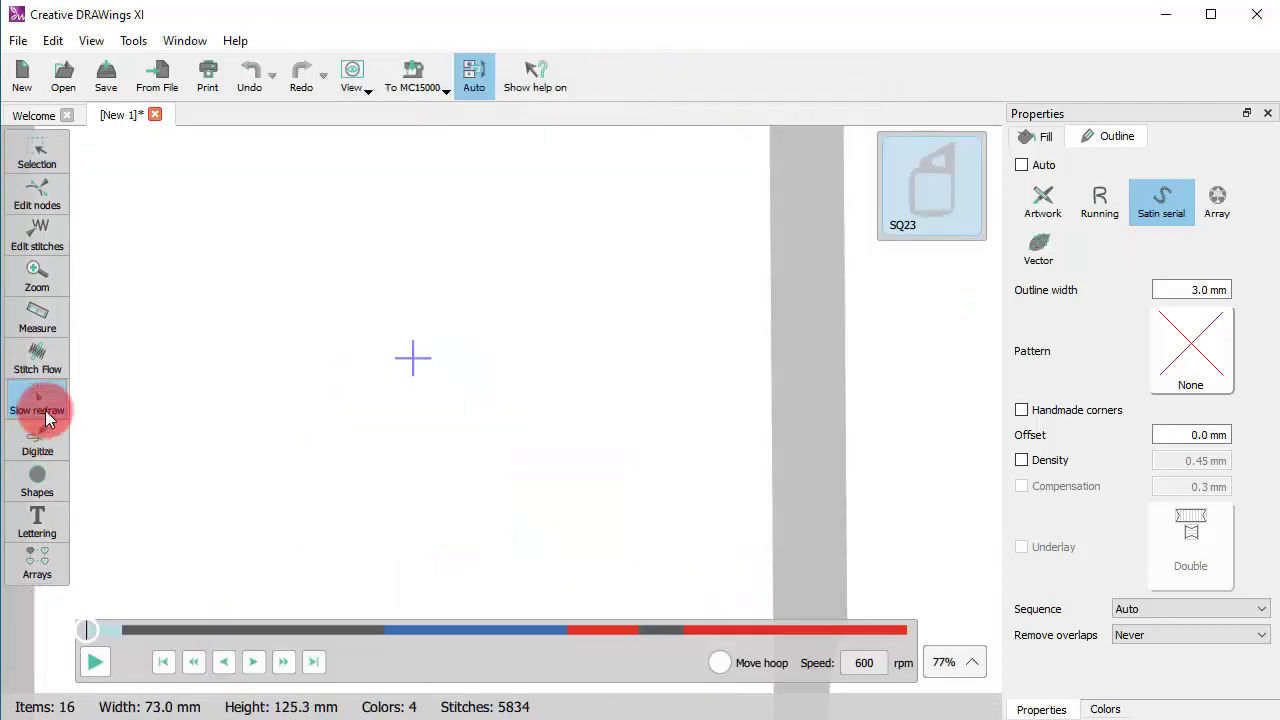
click(286, 668)
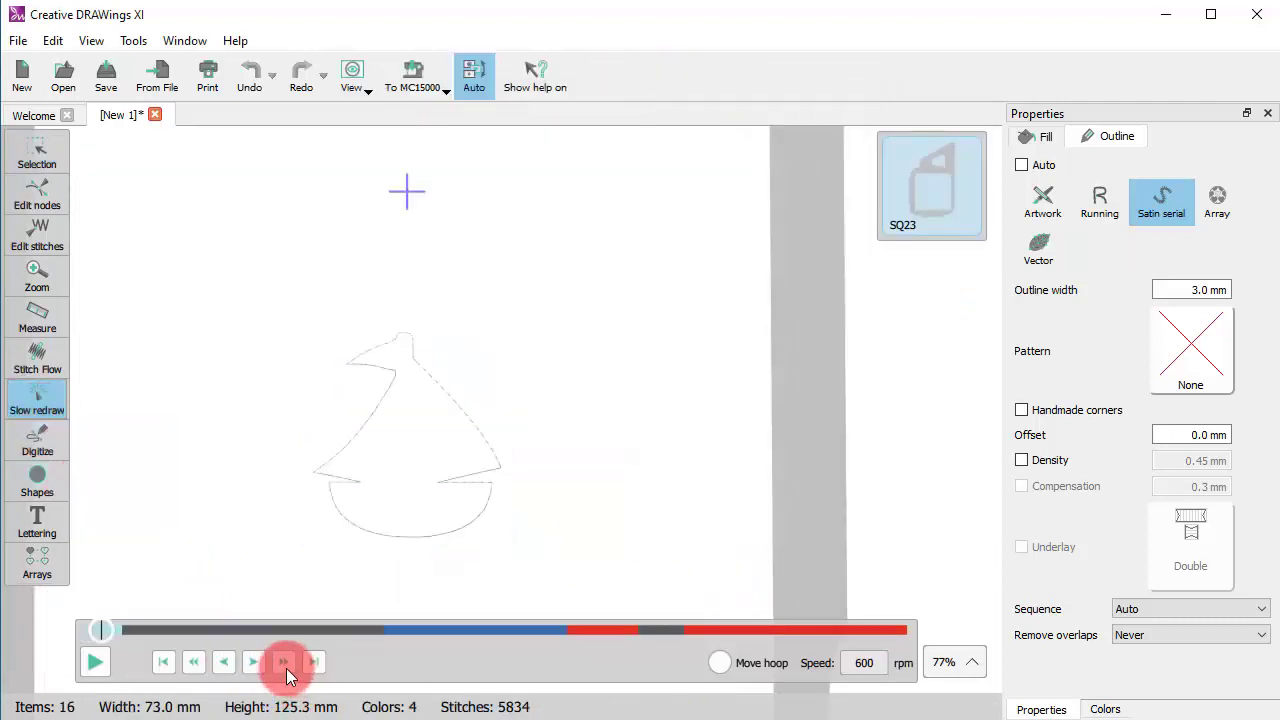